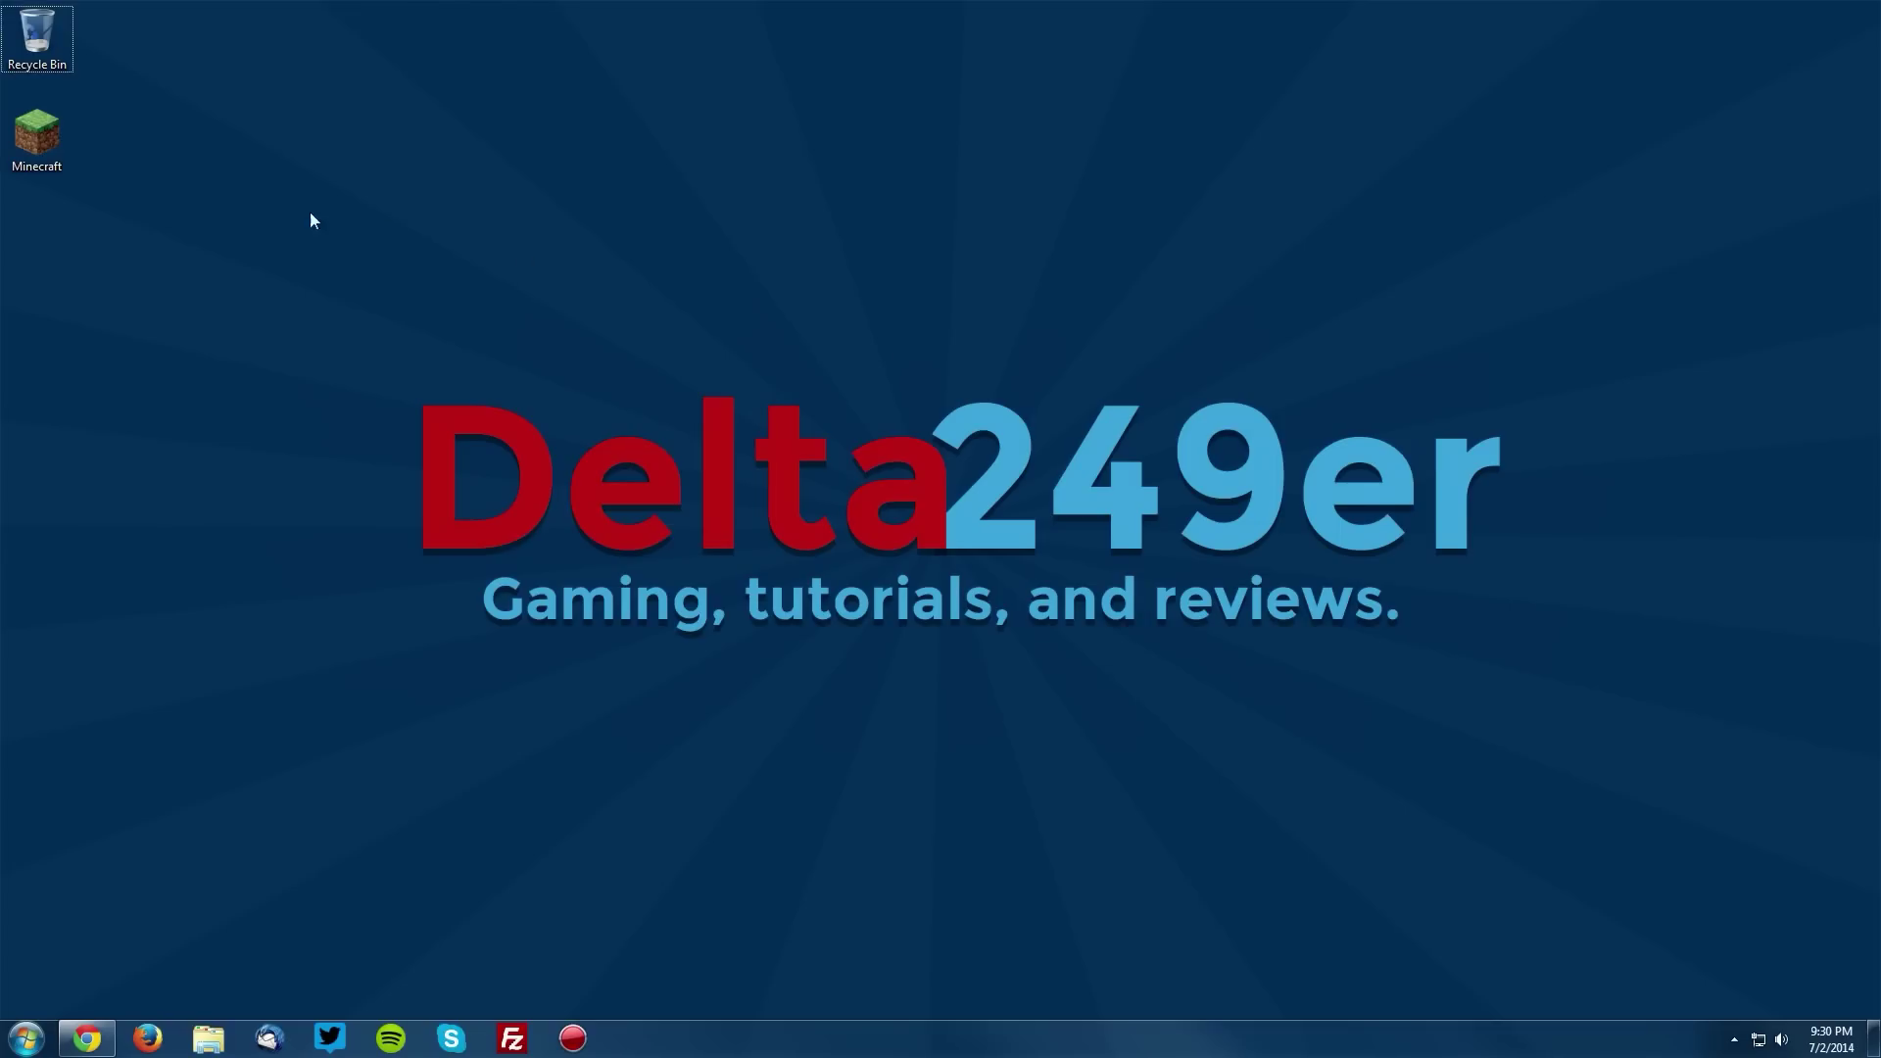
- Set the launcher profile to use release 1.7.10 and save it
left_click(37, 147)
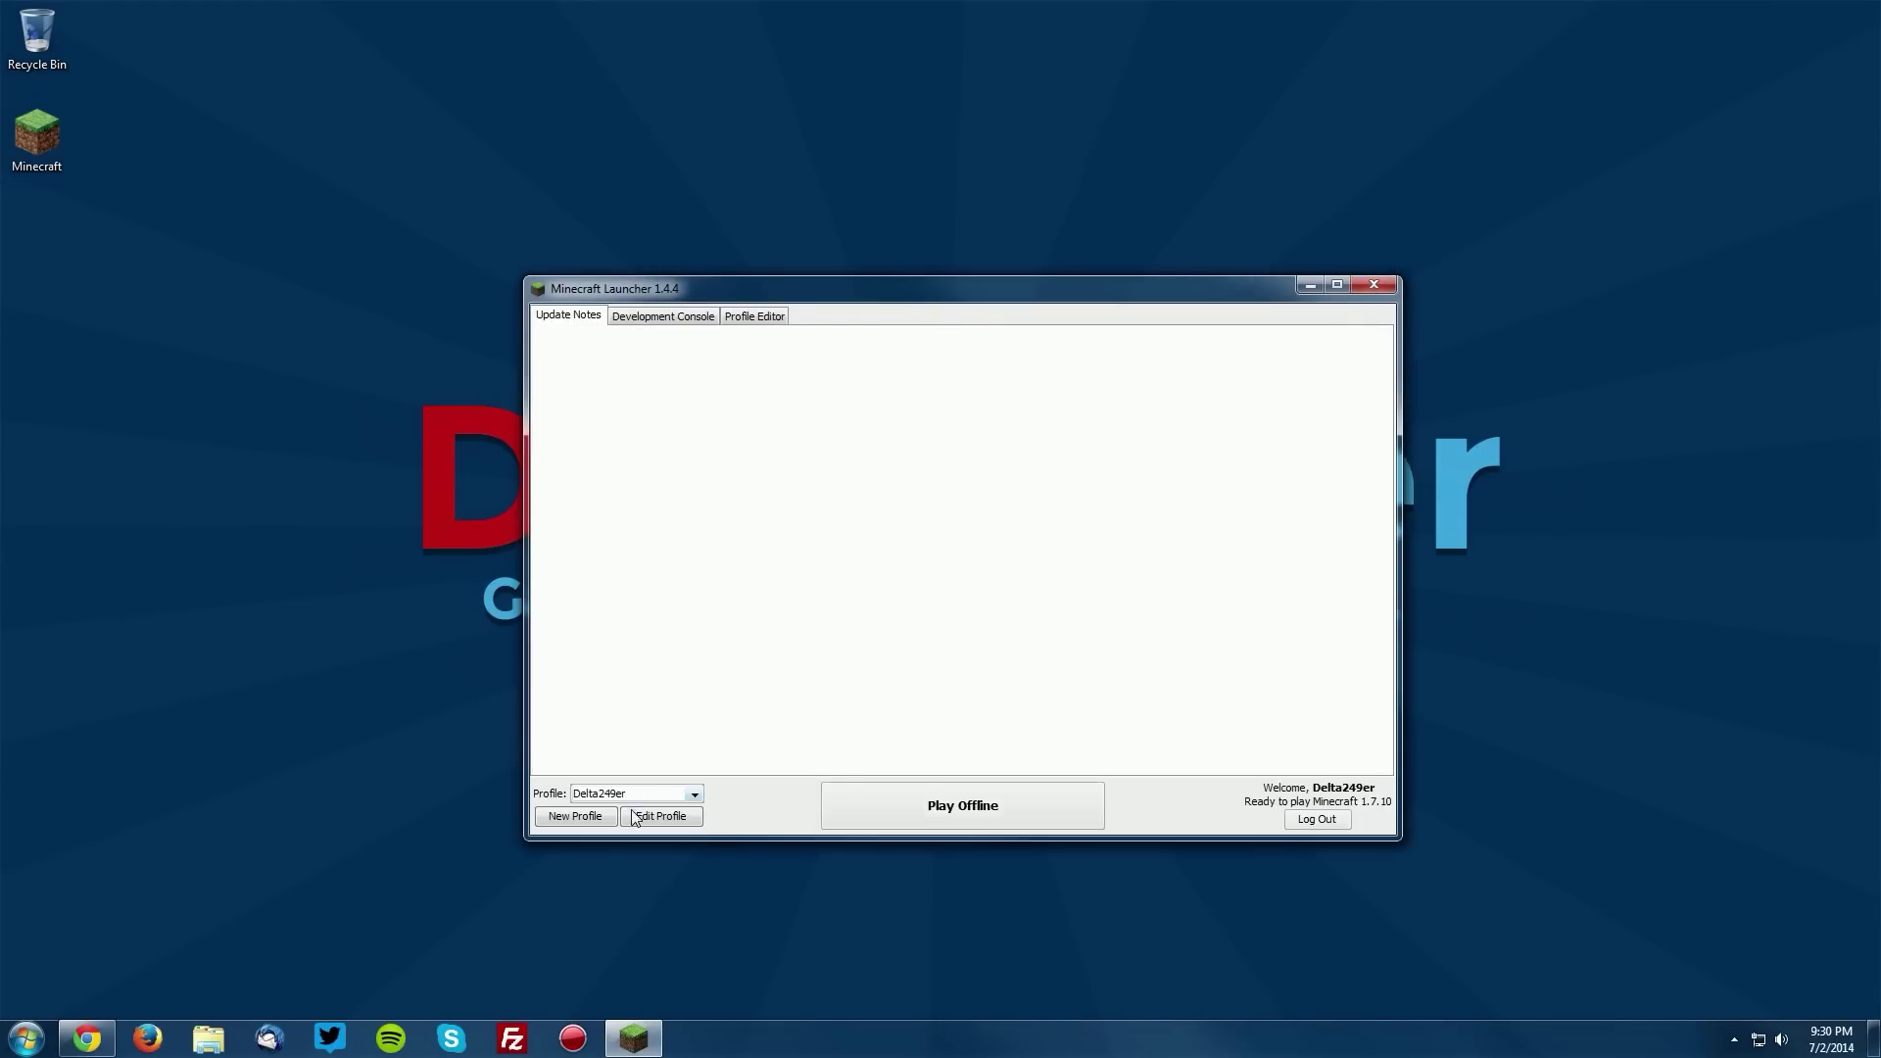
left_click(644, 819)
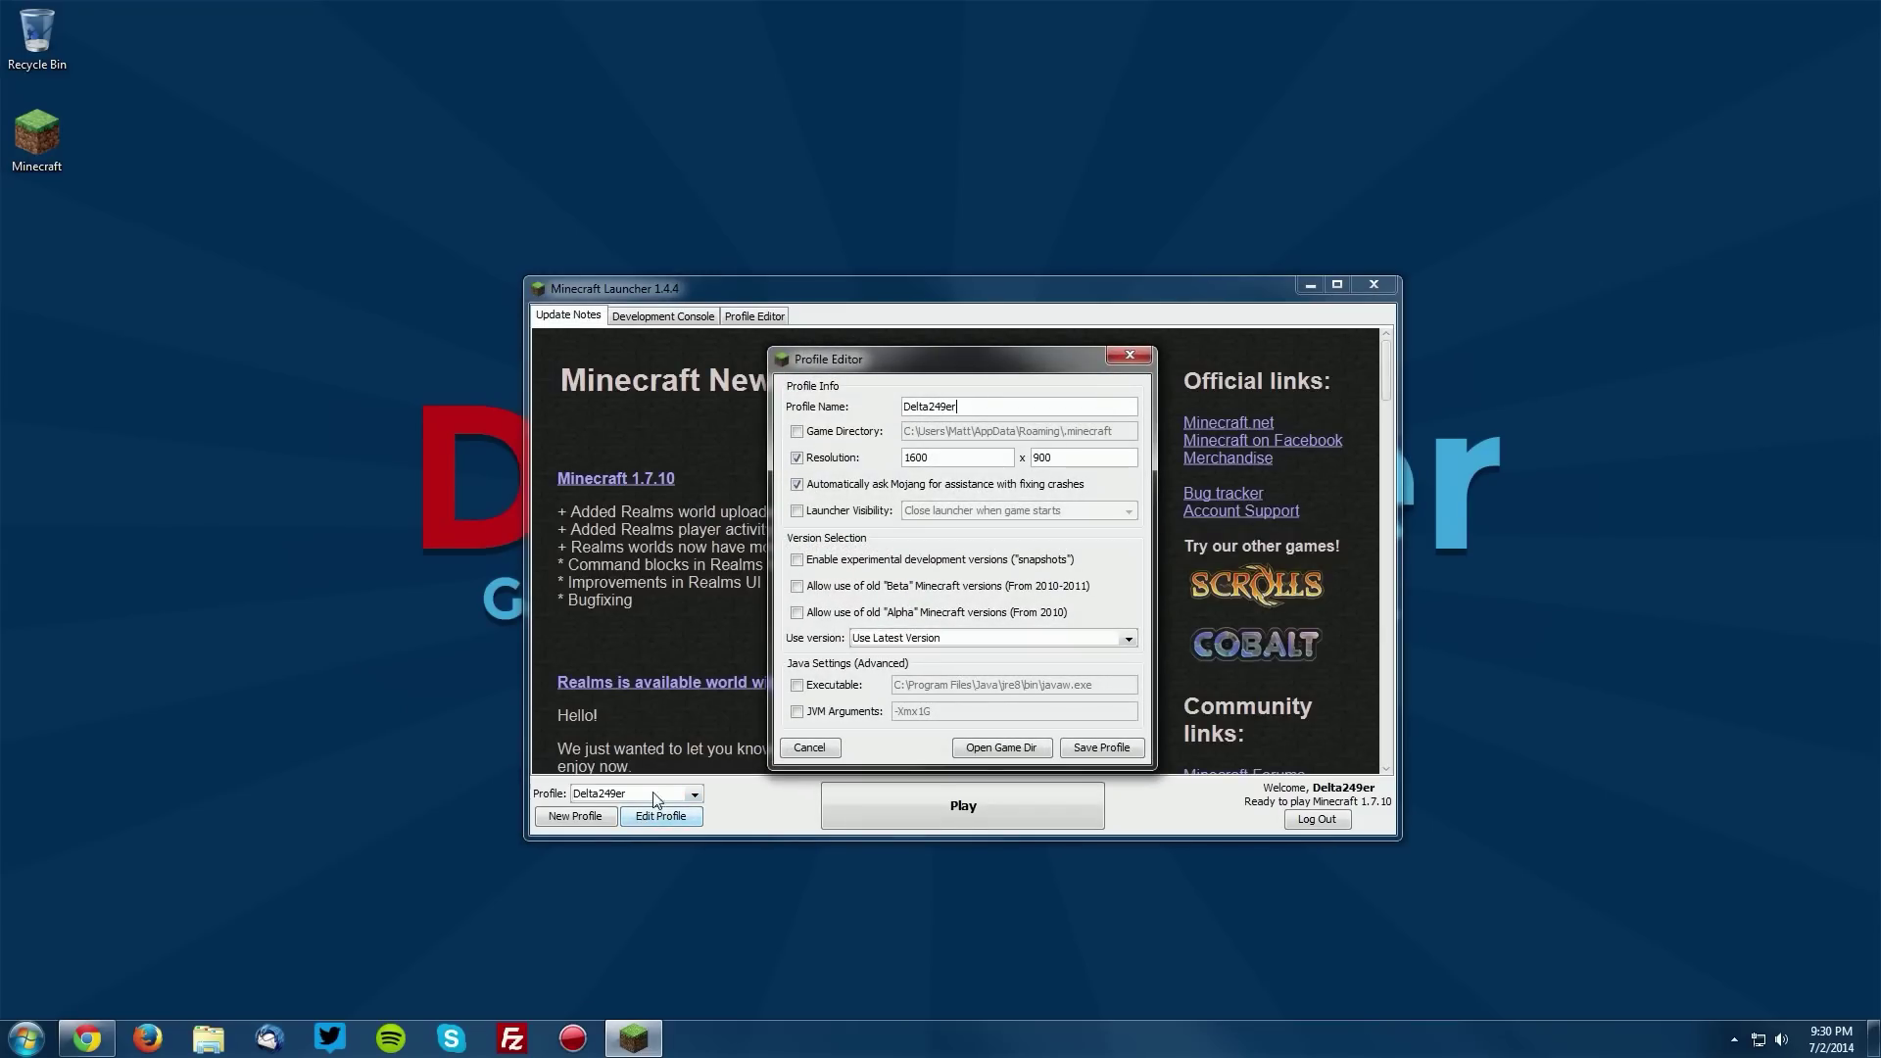
left_click(887, 638)
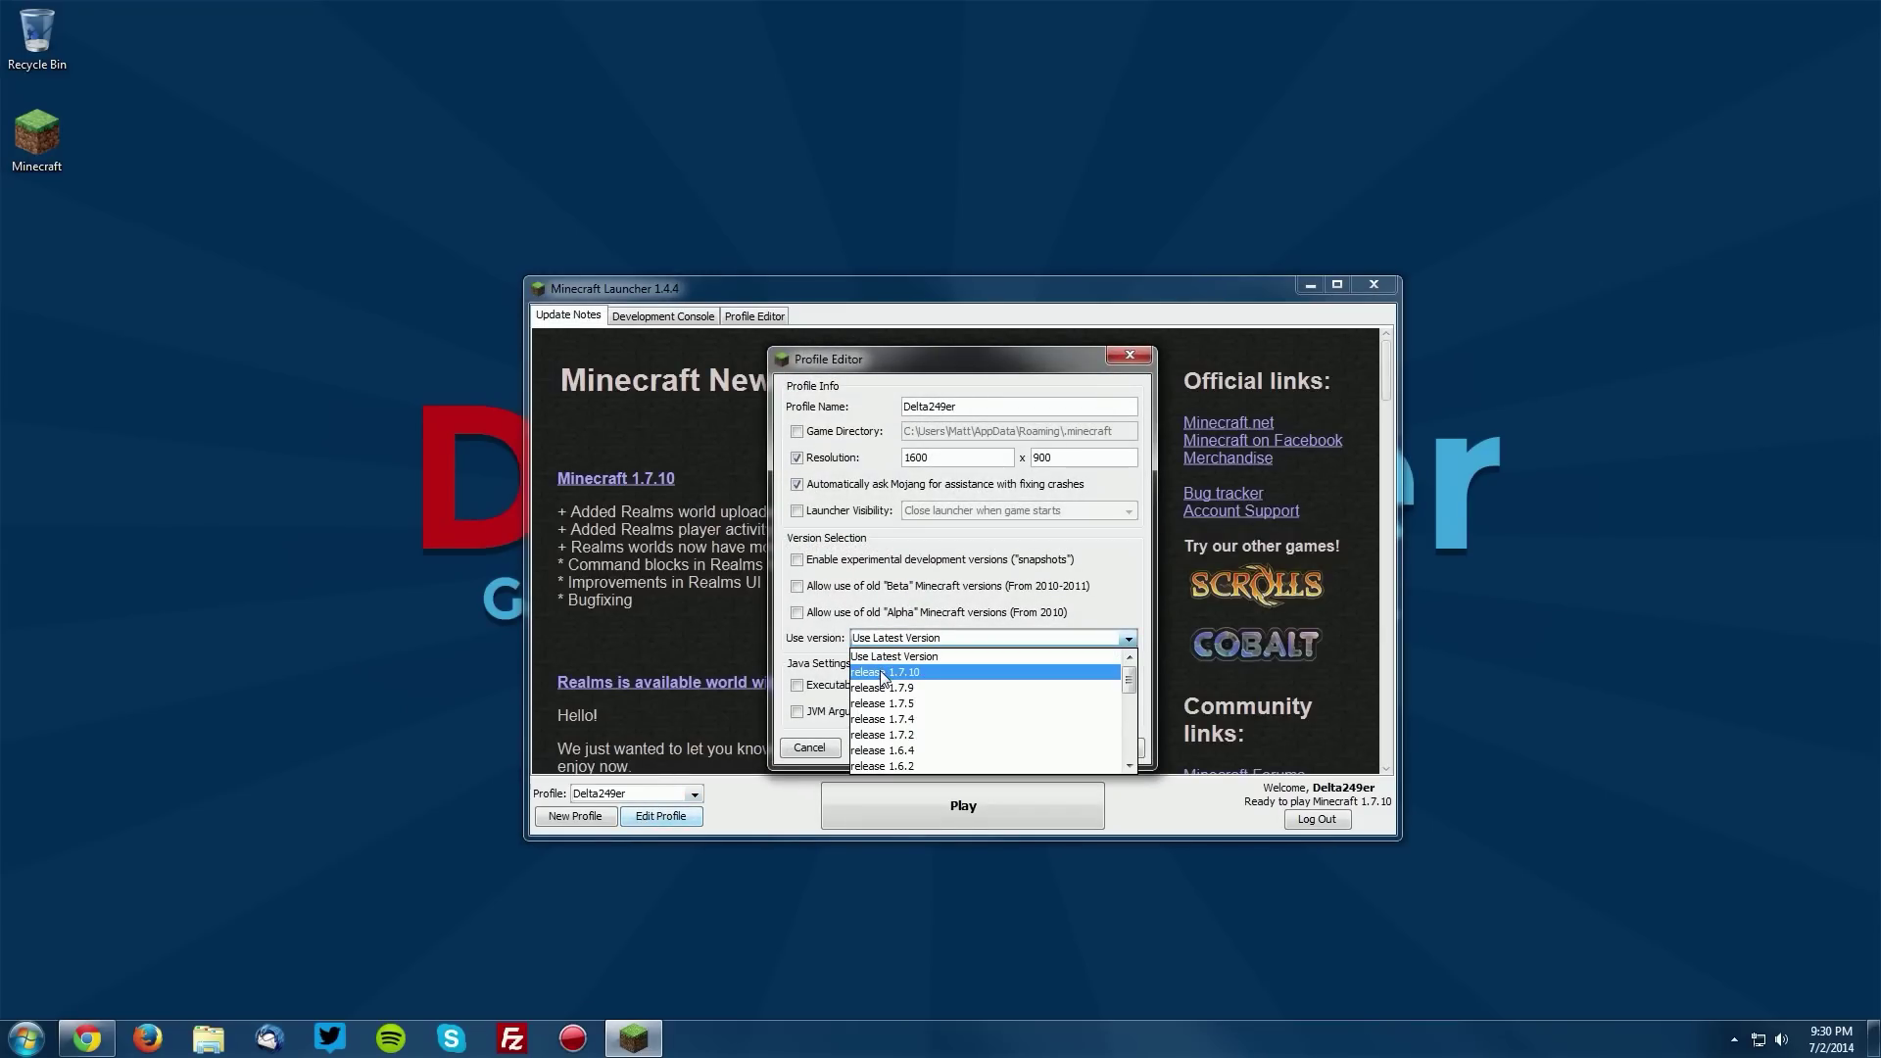
left_click(977, 675)
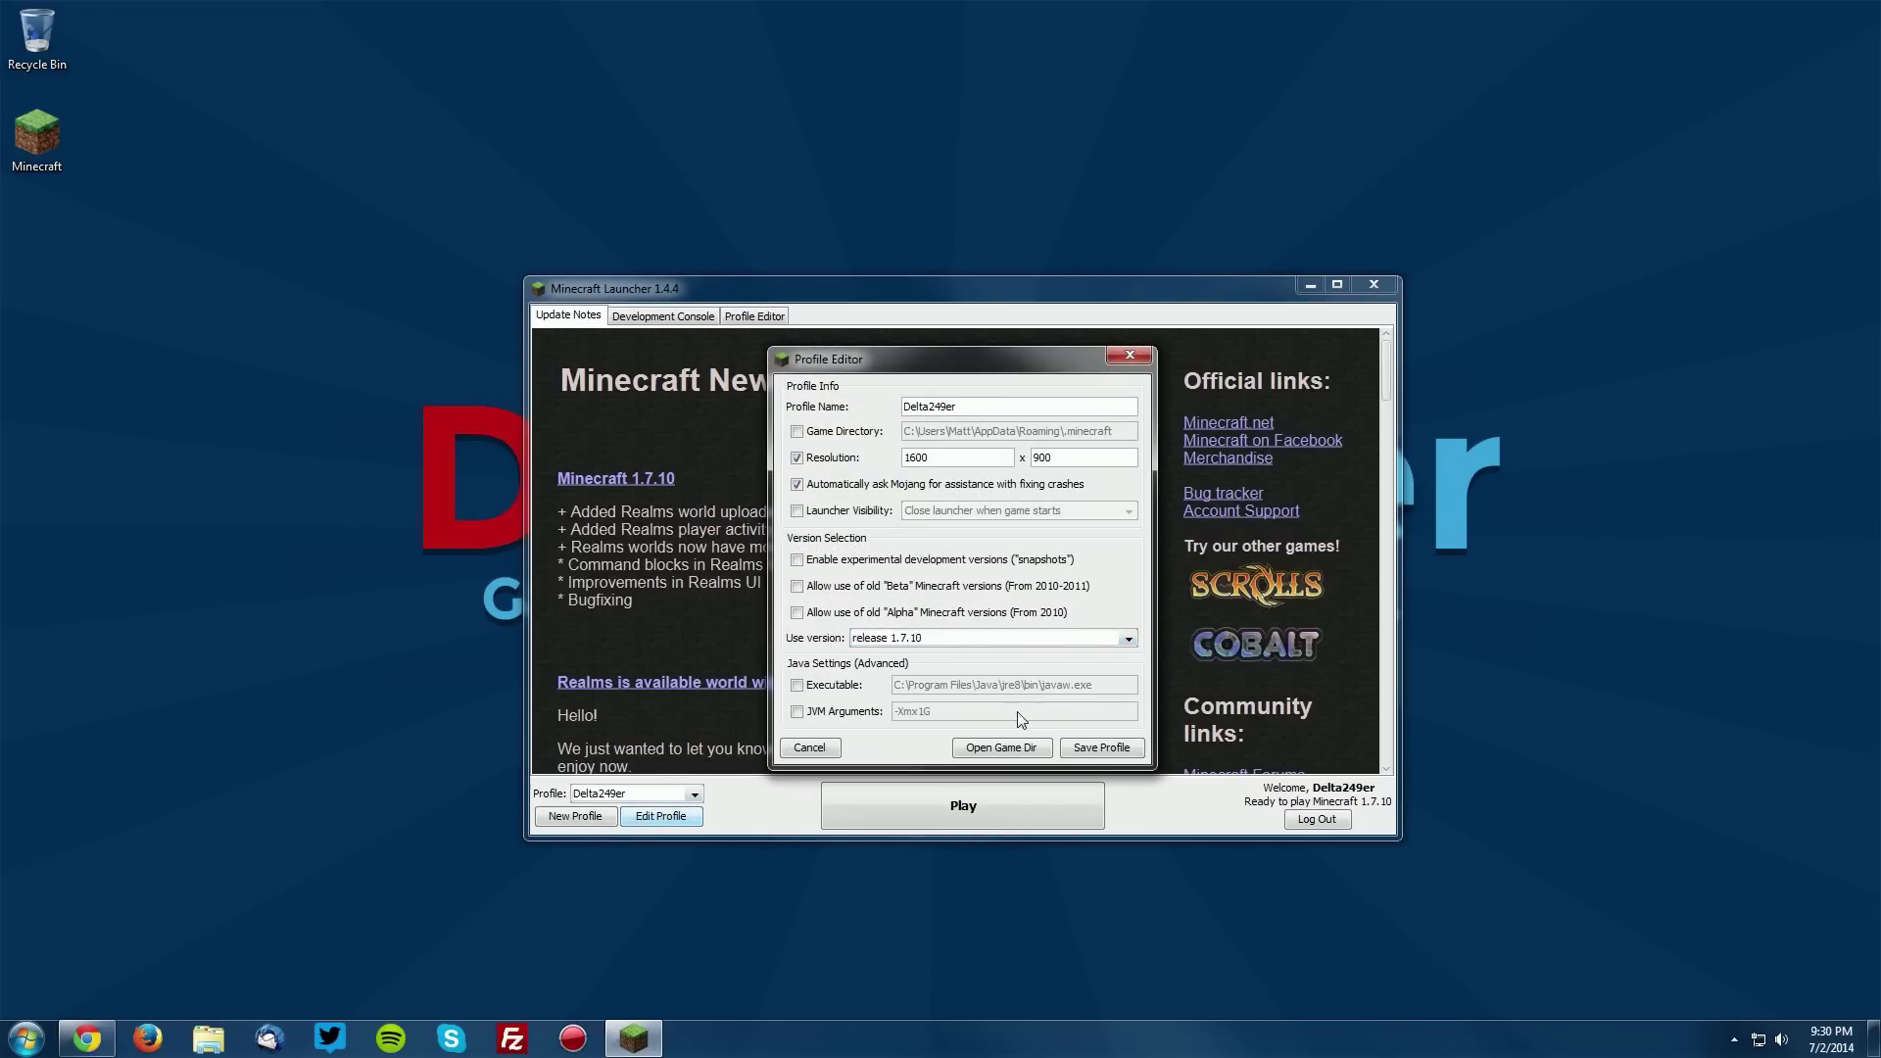
left_click(1107, 746)
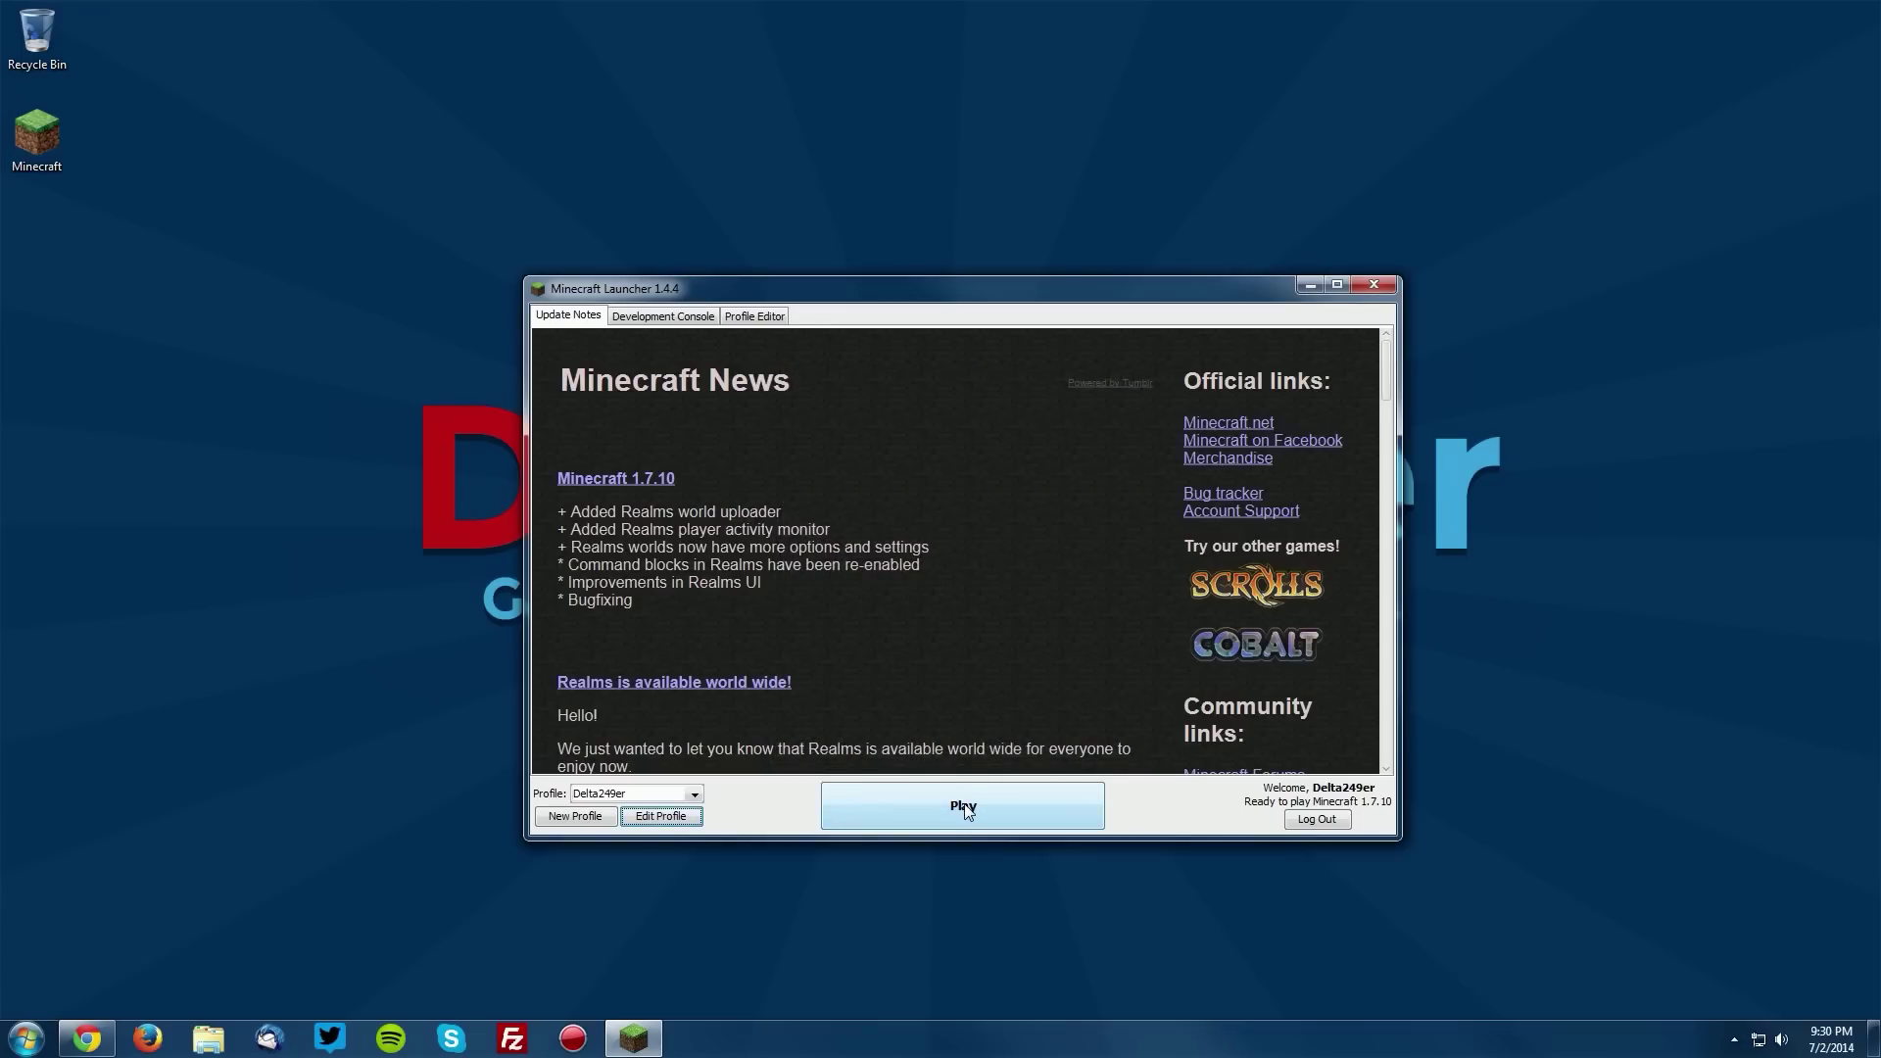
- Test-run Minecraft 1.7.10, quit, and return to the Forge downloads page
left_click(964, 807)
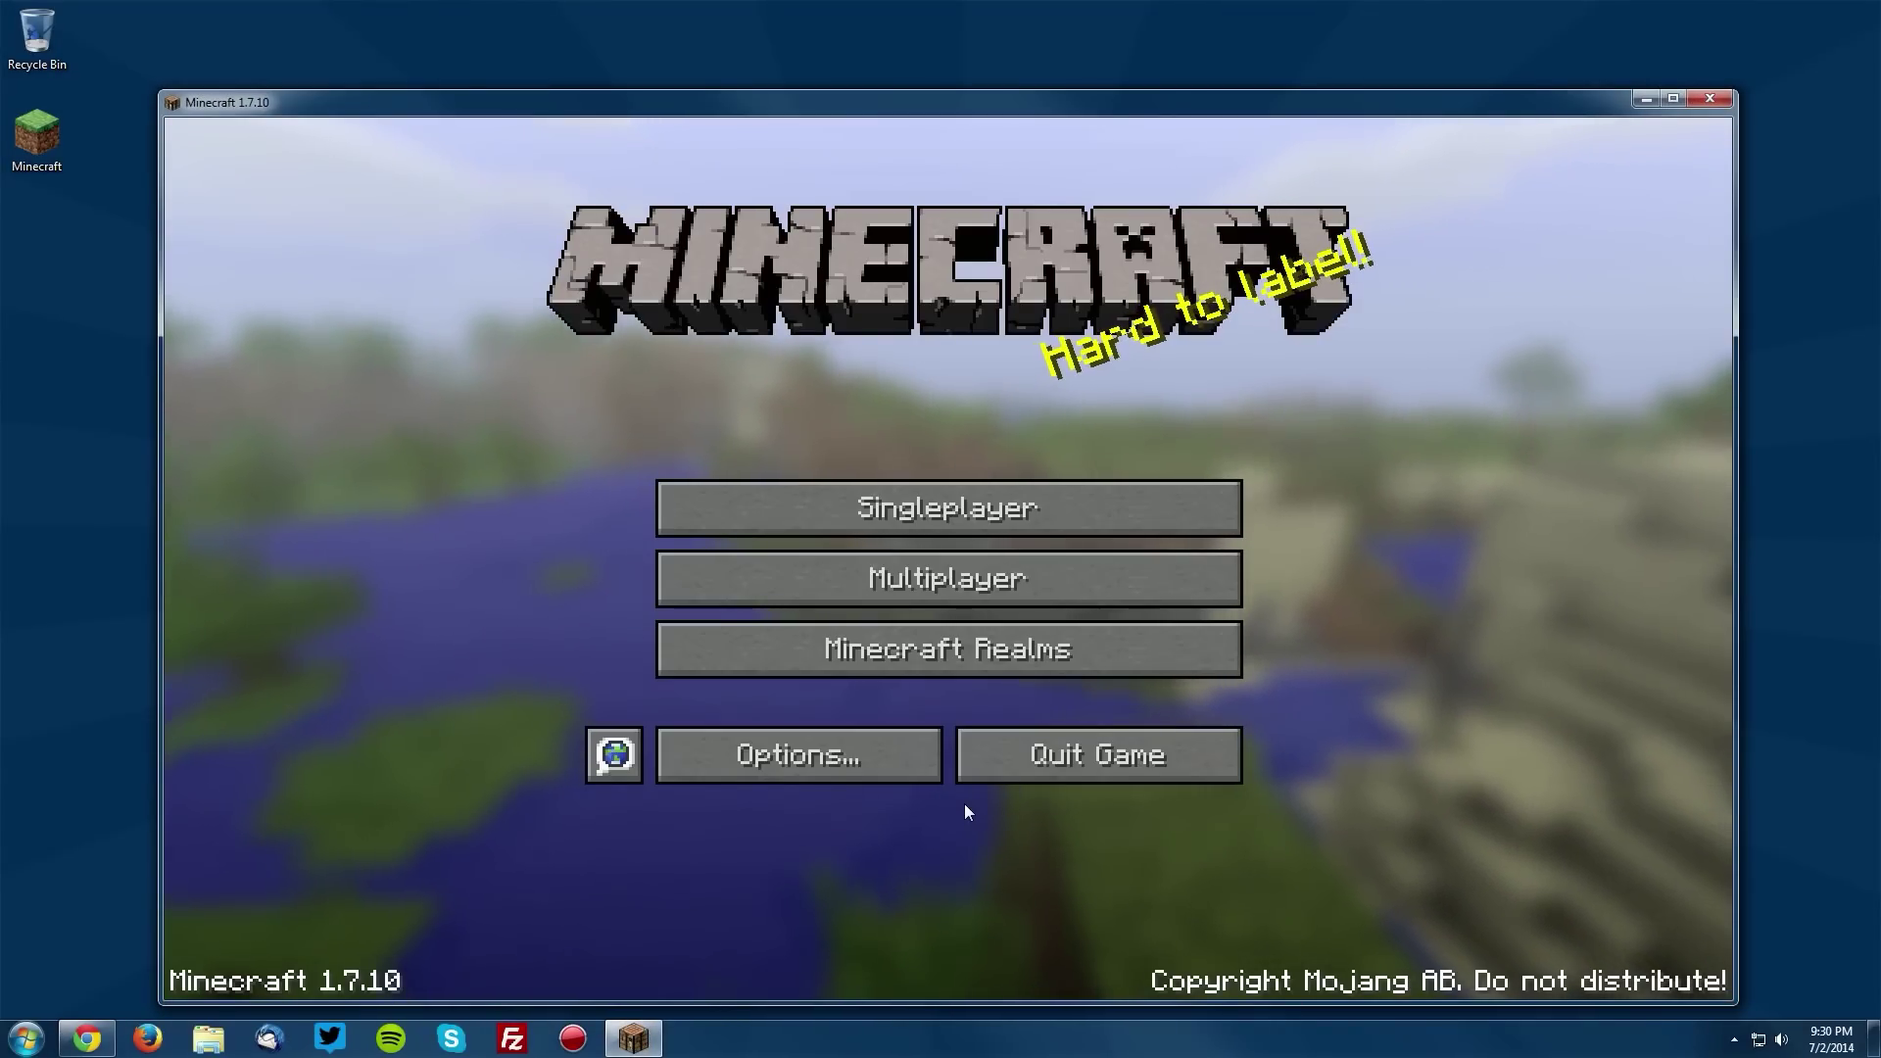
left_click(1089, 761)
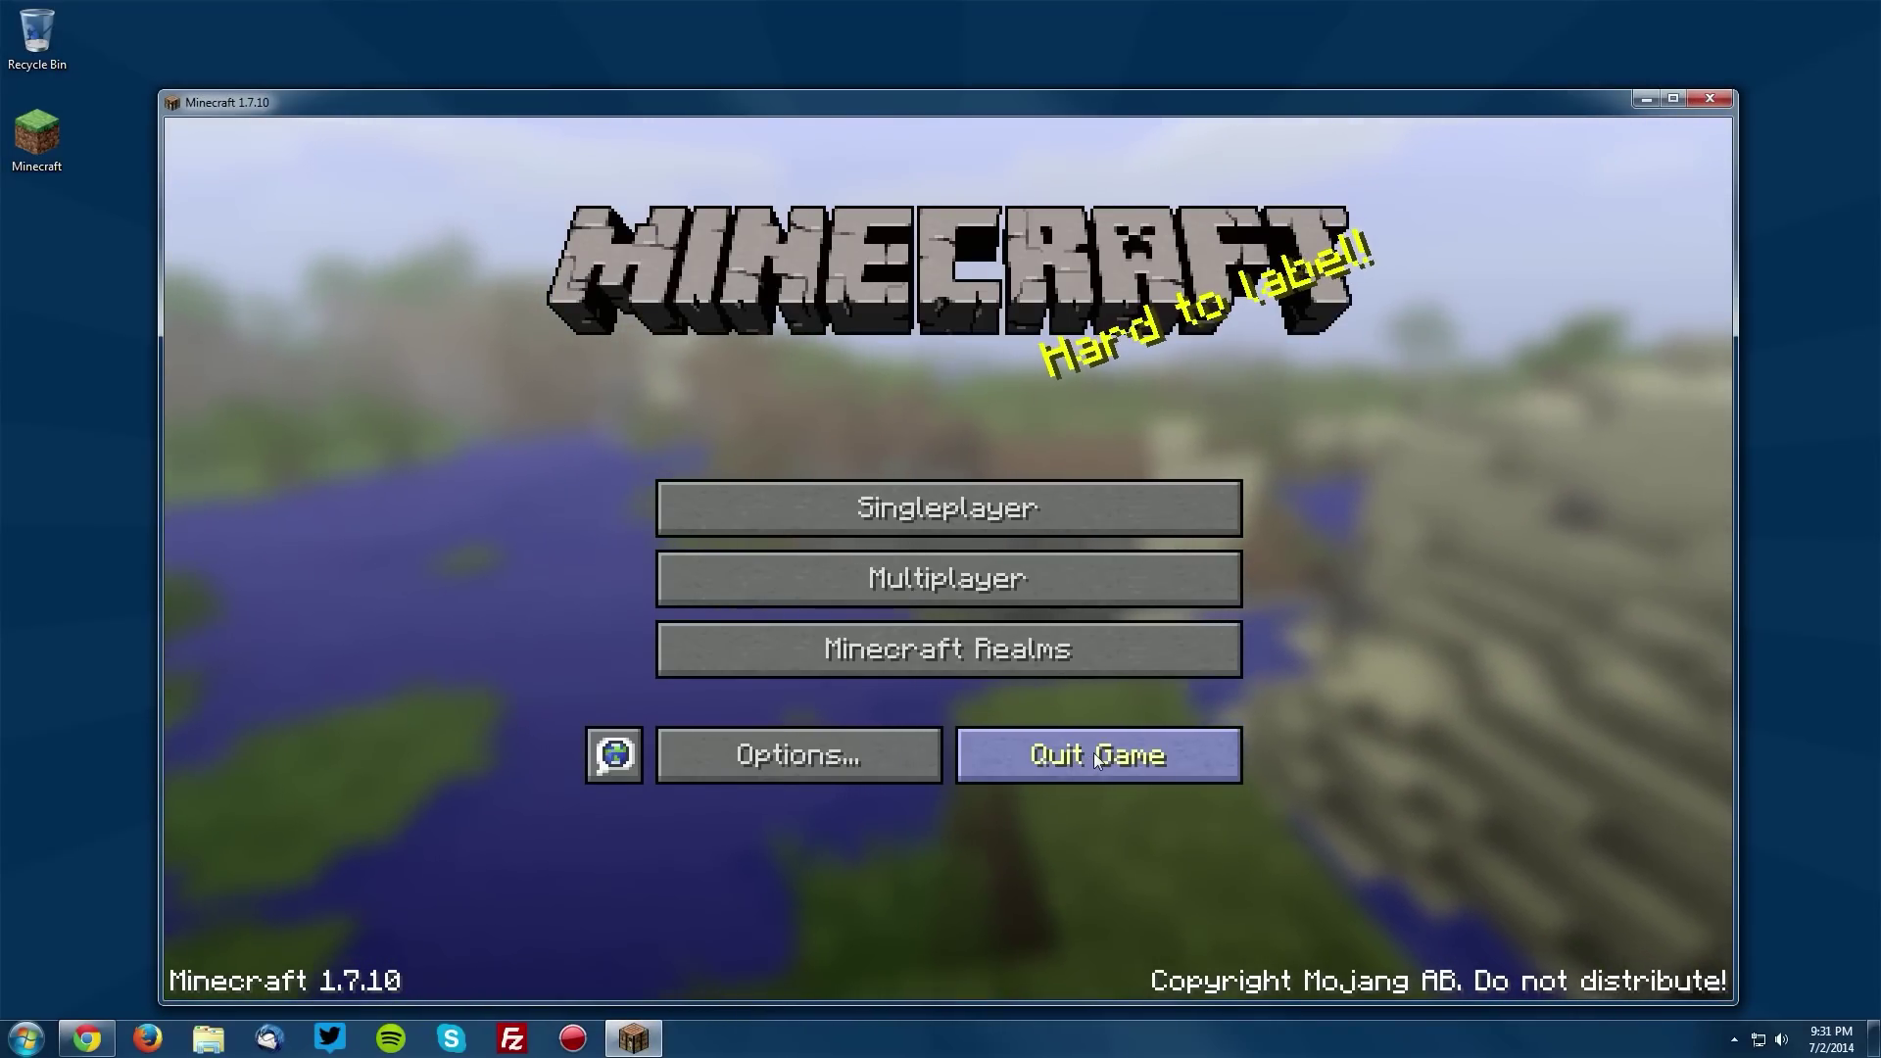
left_click(89, 1037)
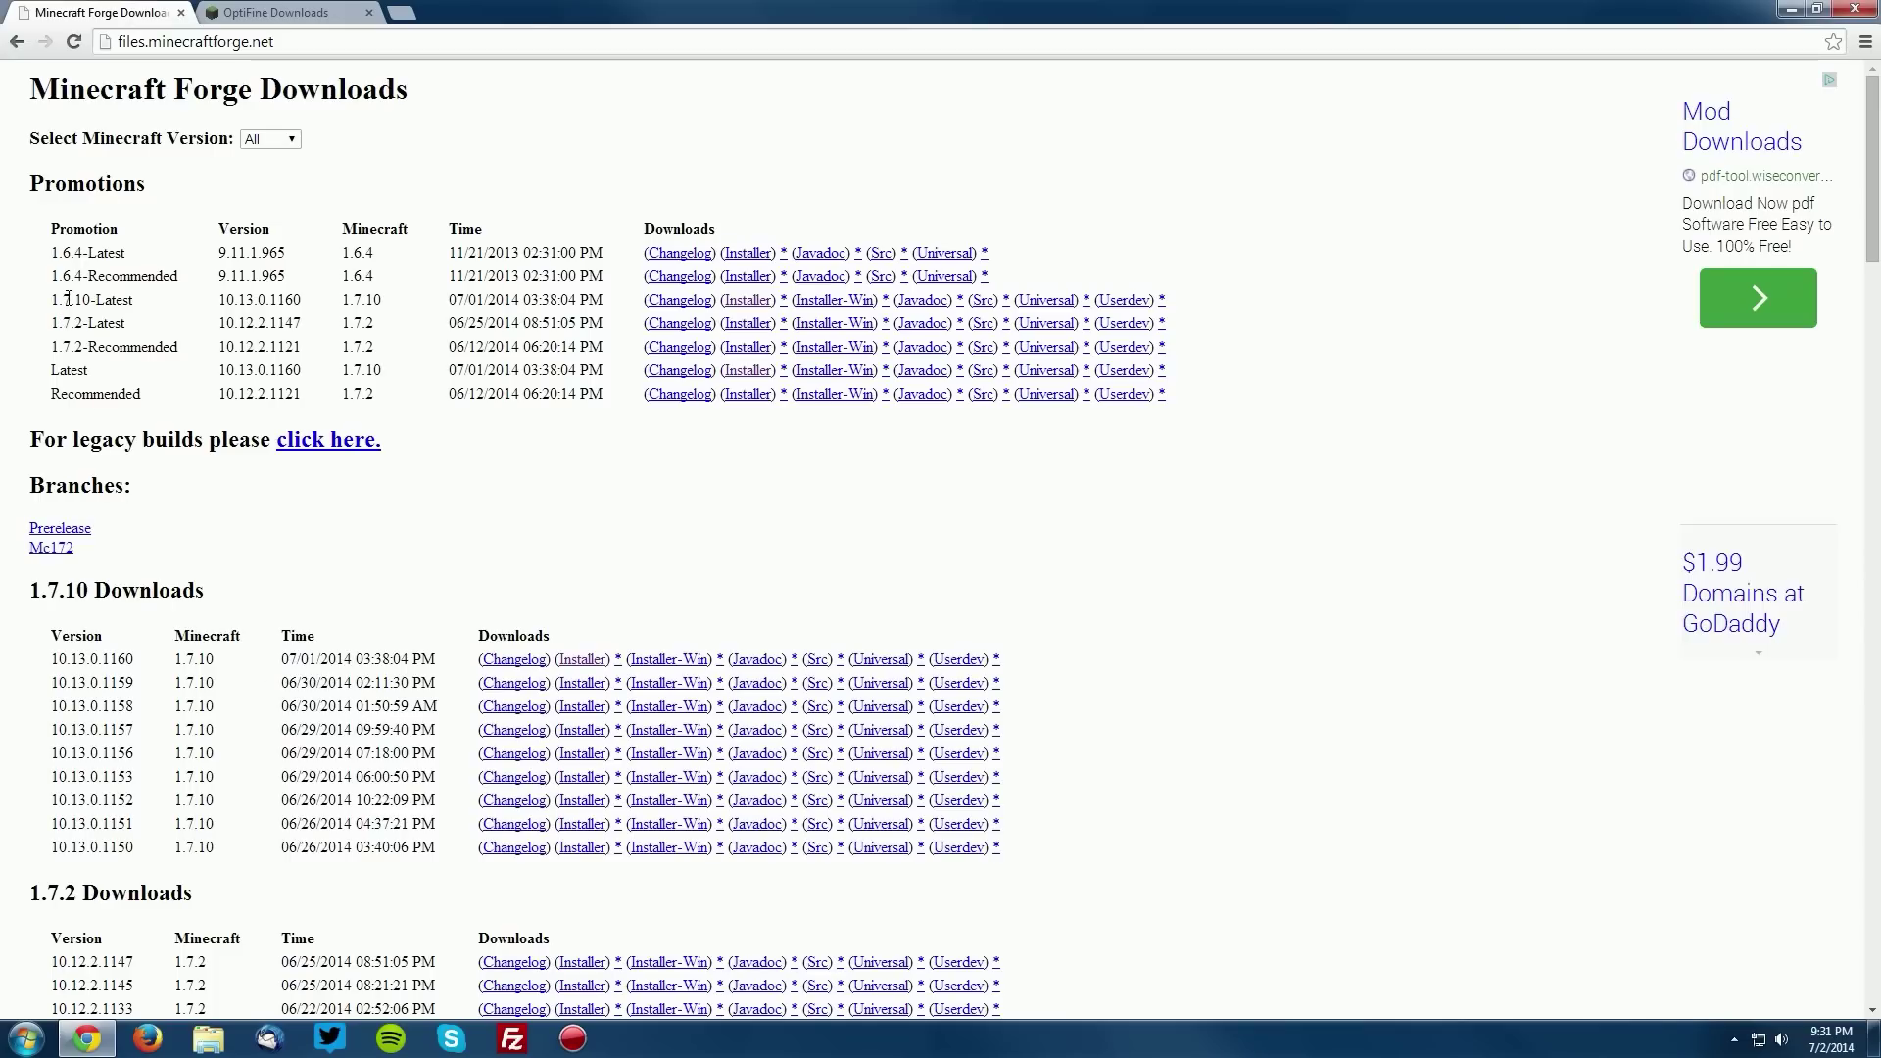
- Download the 1.7.10-Latest Forge installer (10.13.0.1160) and save it to the Desktop
left_click_drag(67, 307, 135, 306)
left_click(179, 309)
left_click(748, 299)
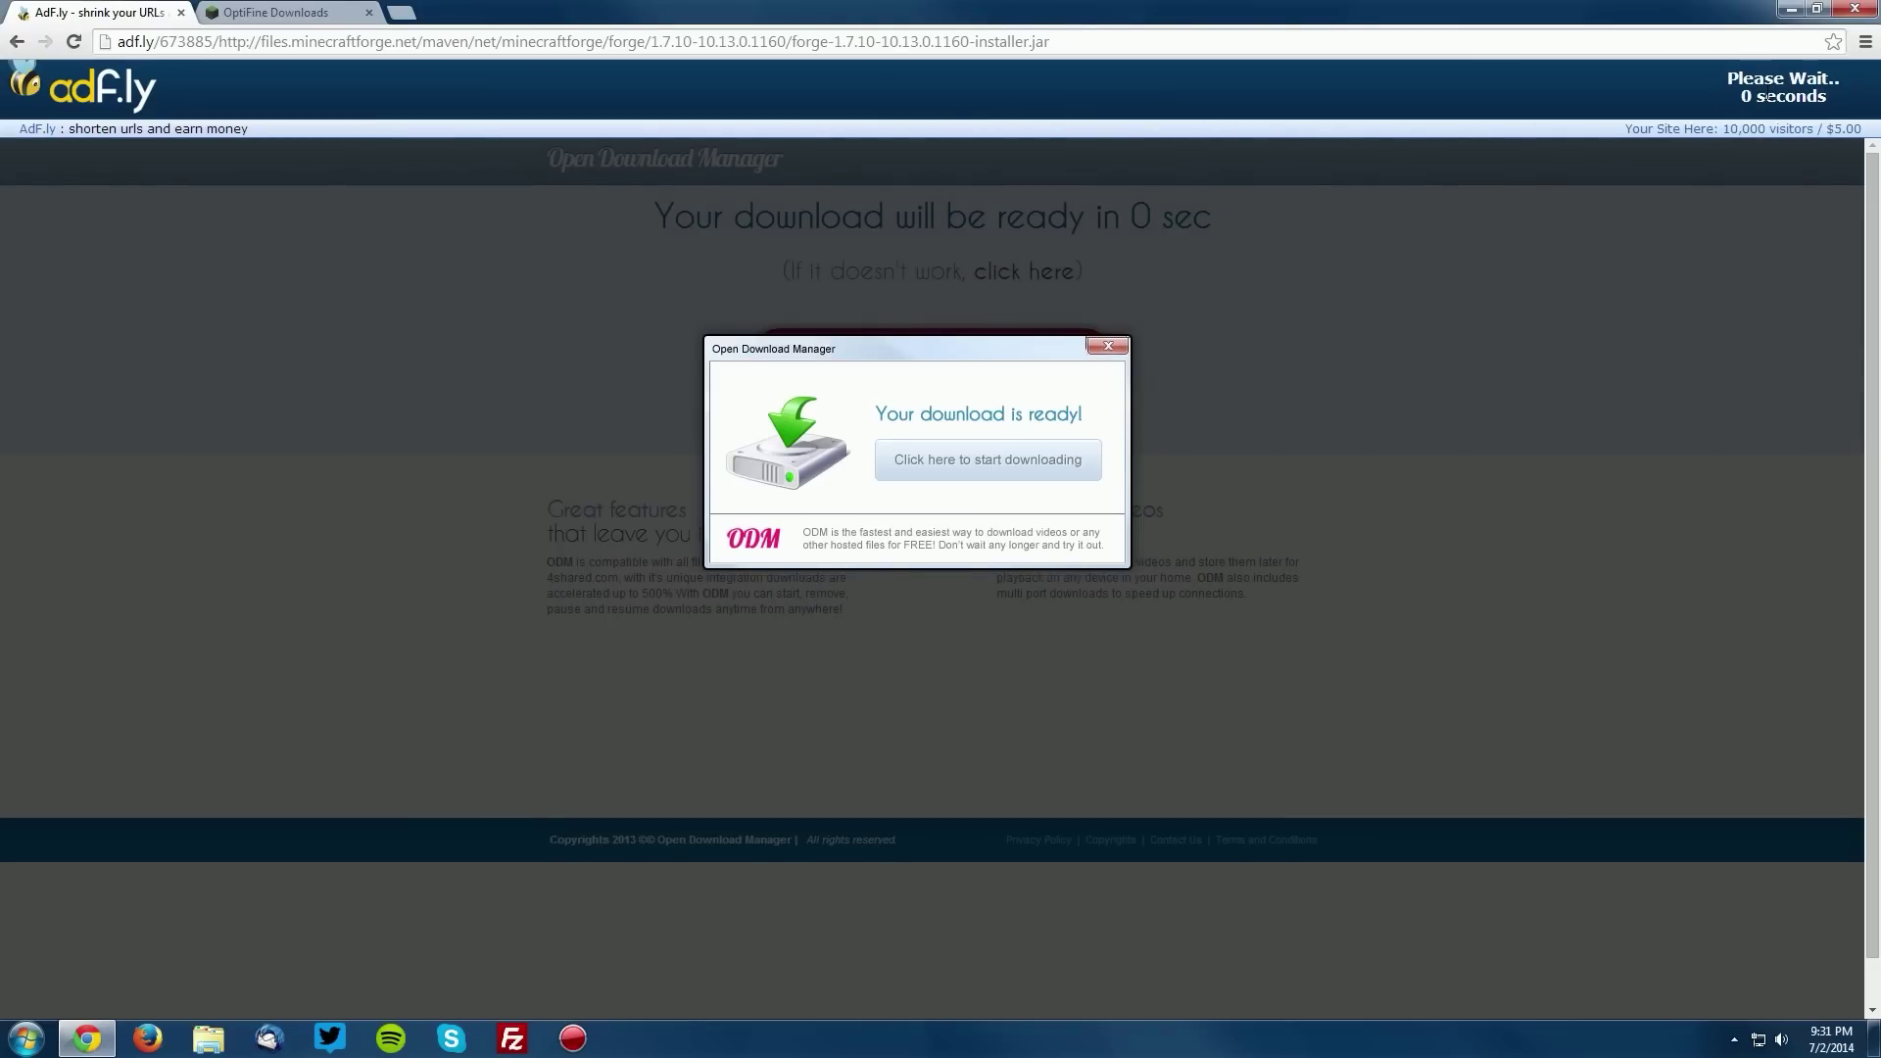
left_click(1767, 90)
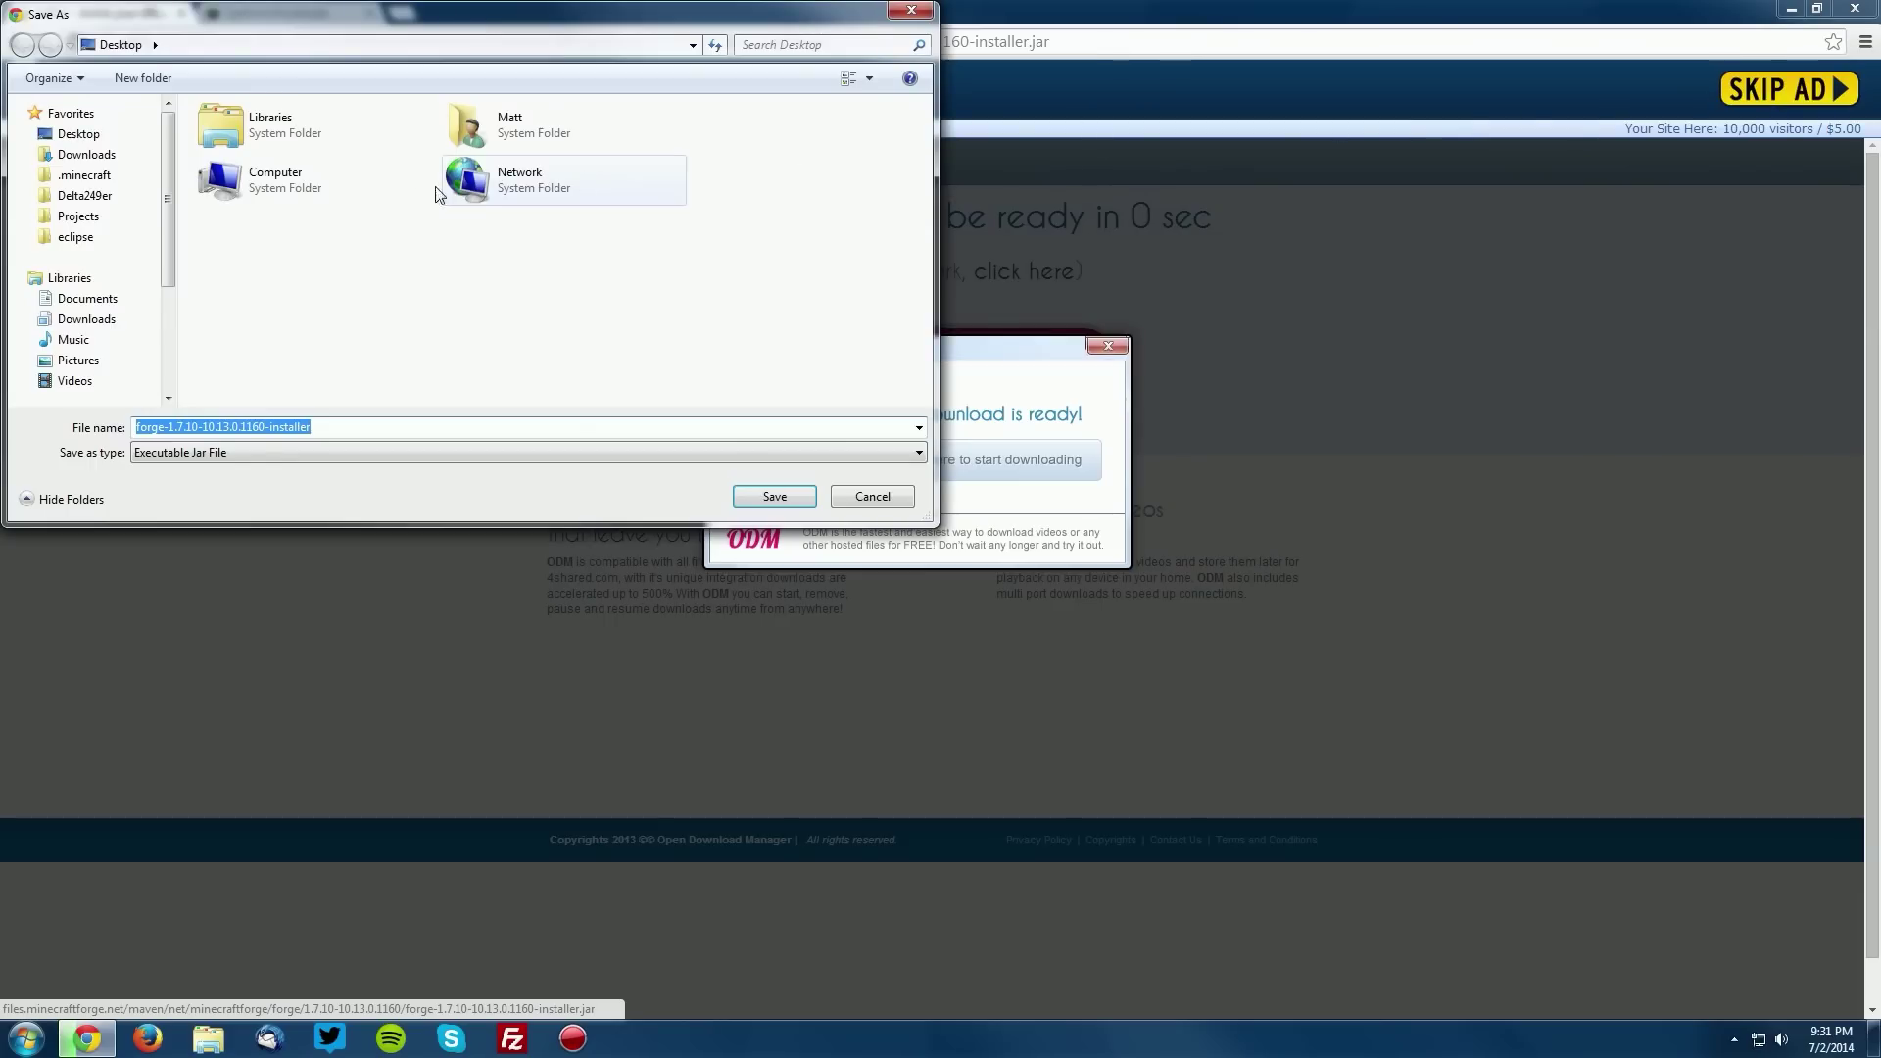
left_click(95, 136)
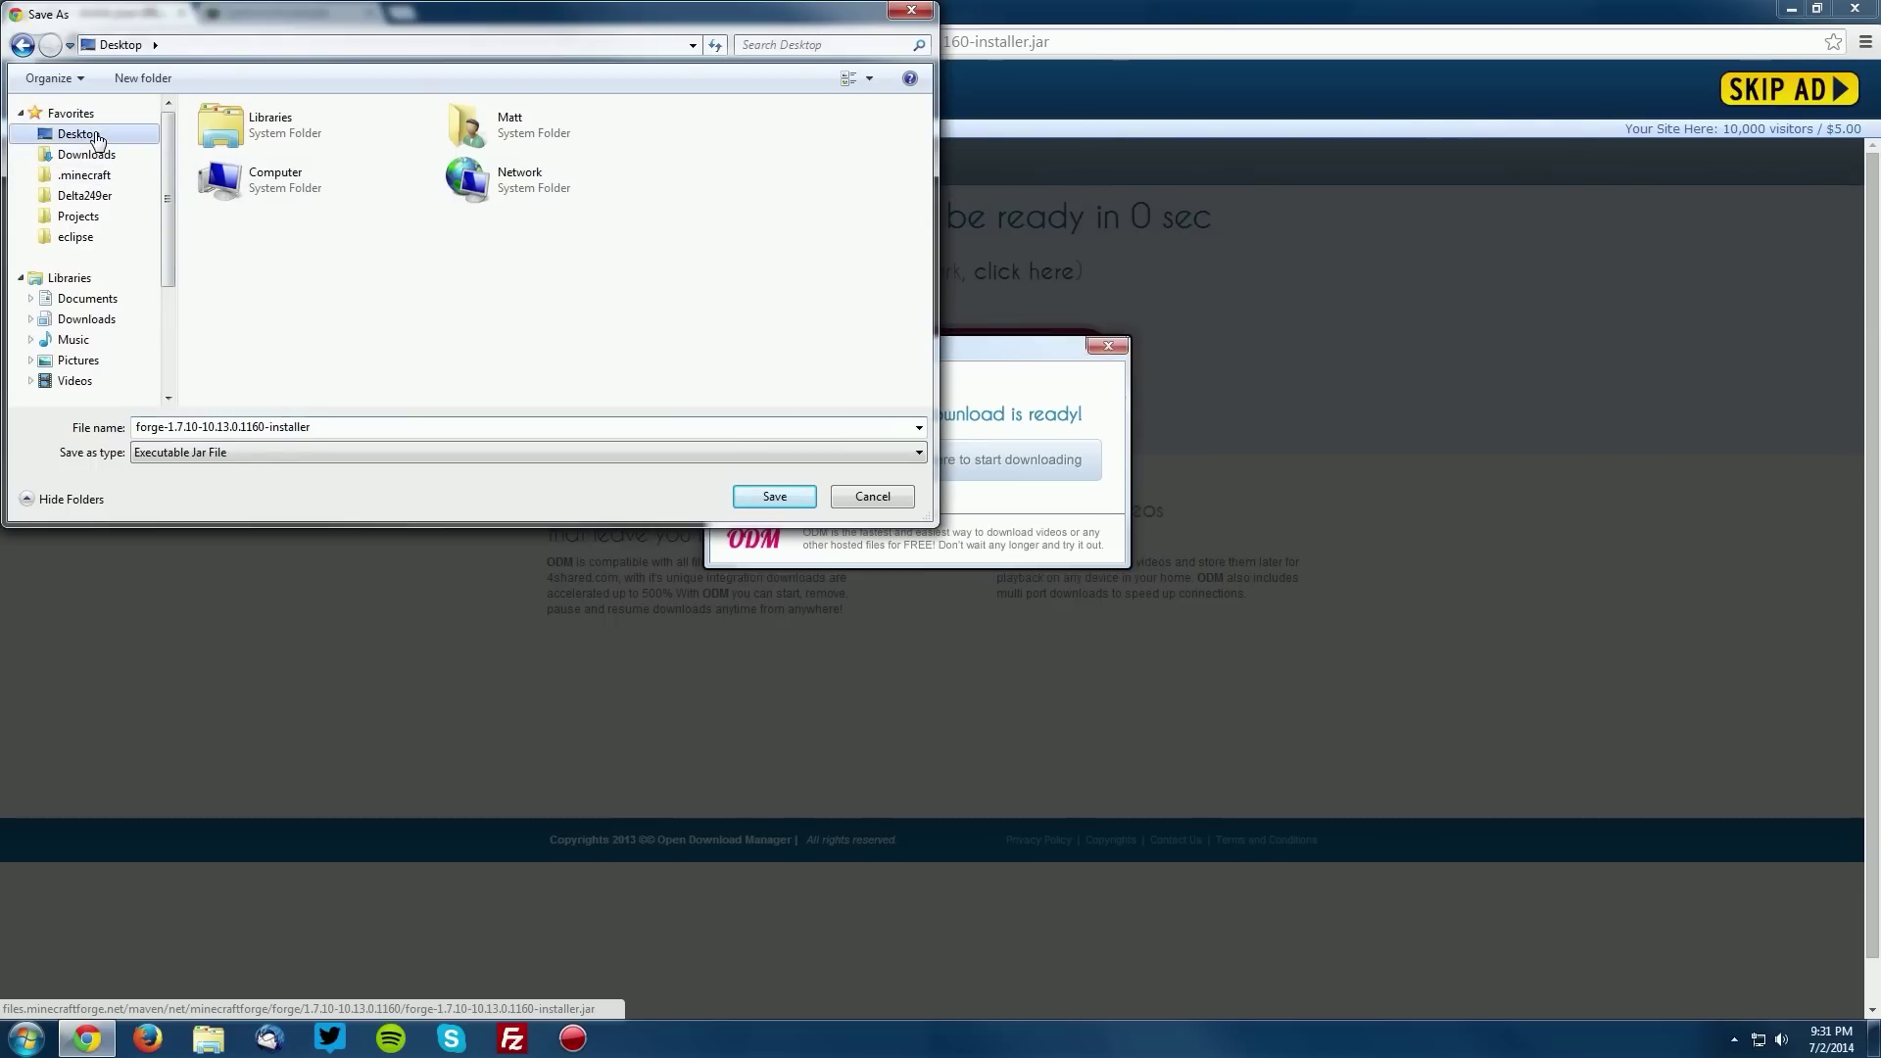
left_click(774, 497)
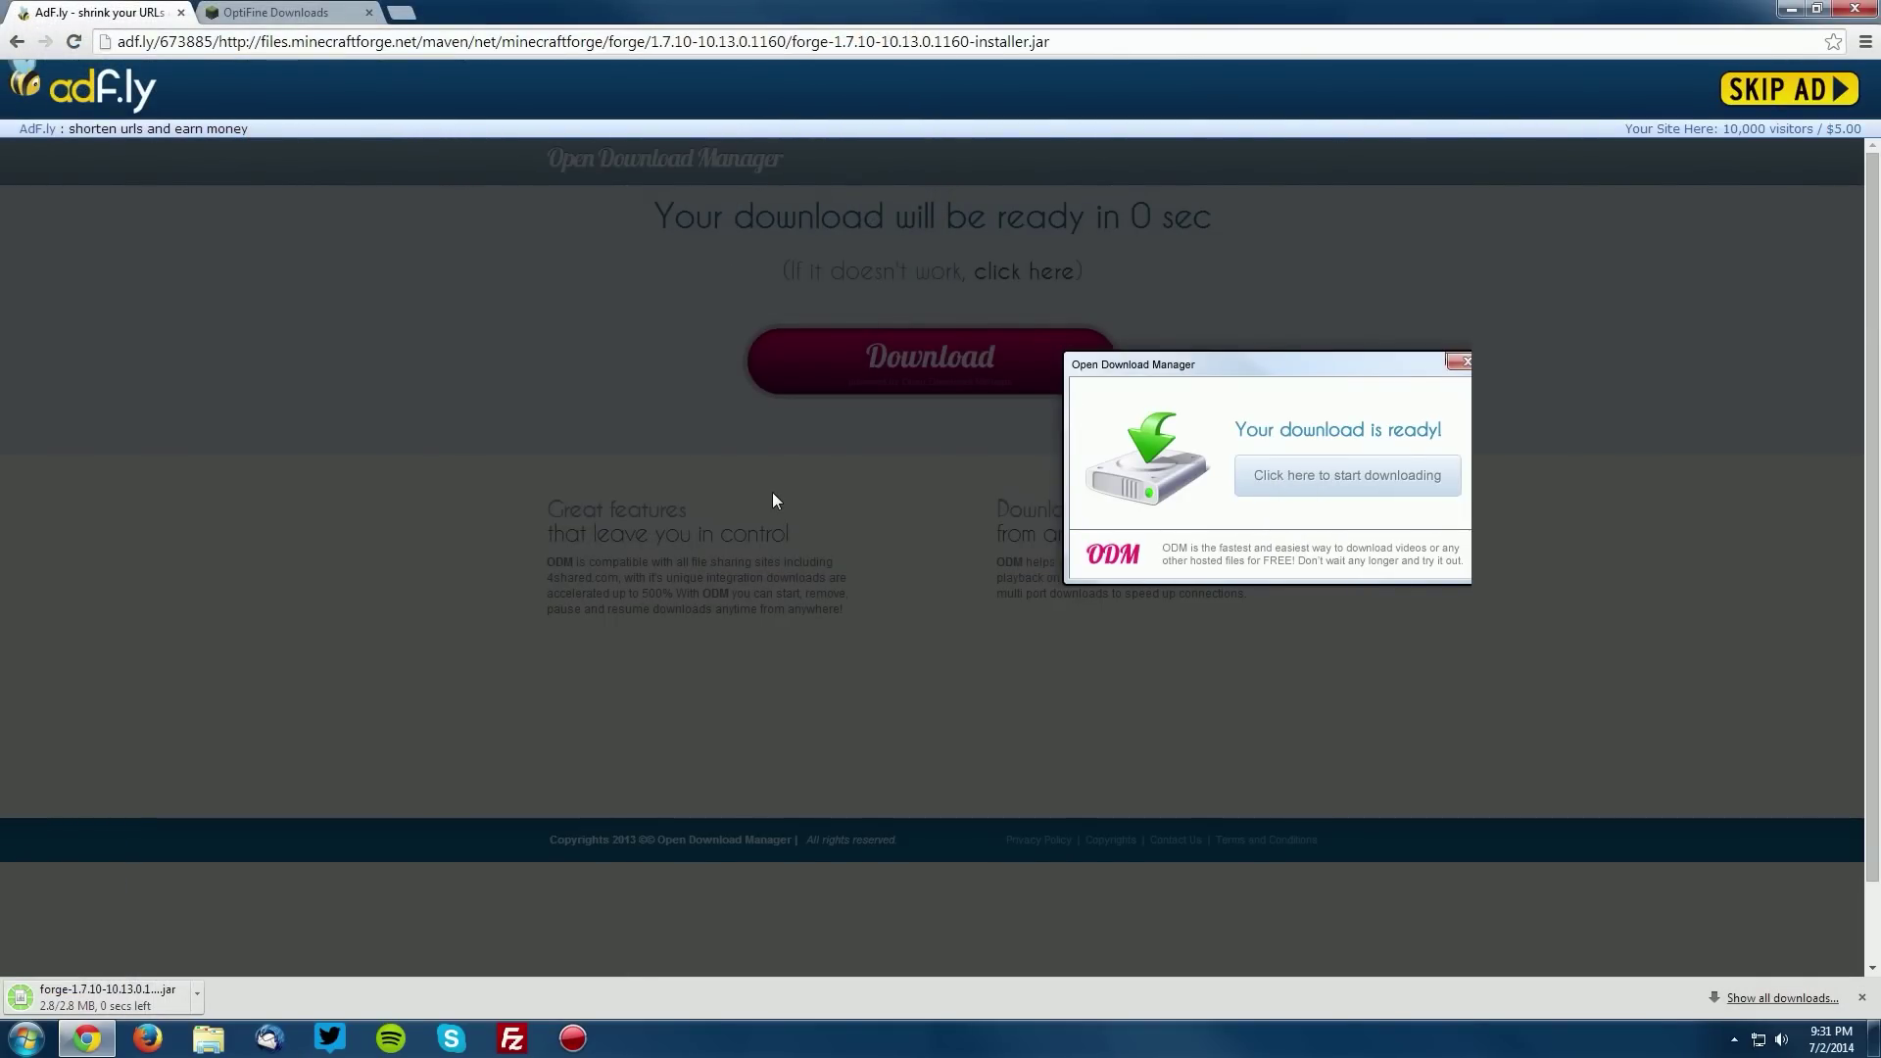
- Save OptiFine_1.7.10_HD_U_A2.jar from the OptiFine downloads page to the Desktop
left_click(274, 20)
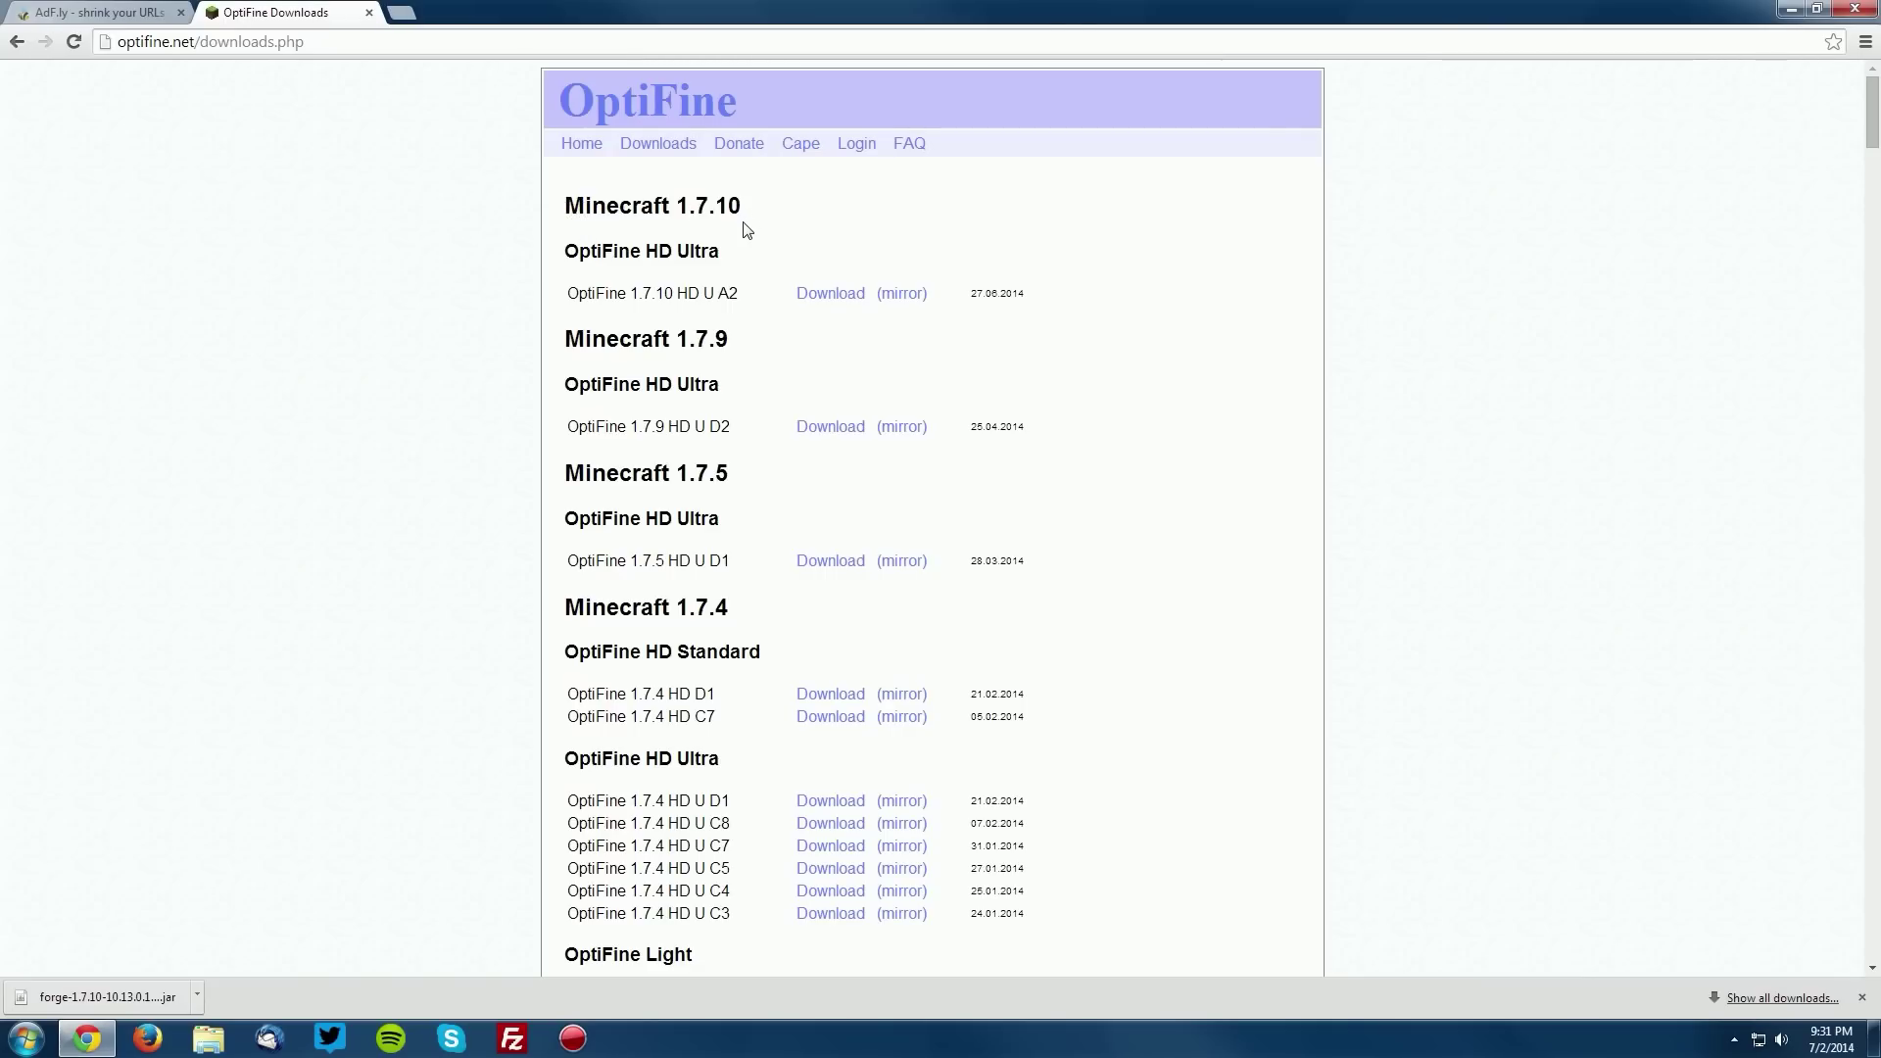
left_click(828, 293)
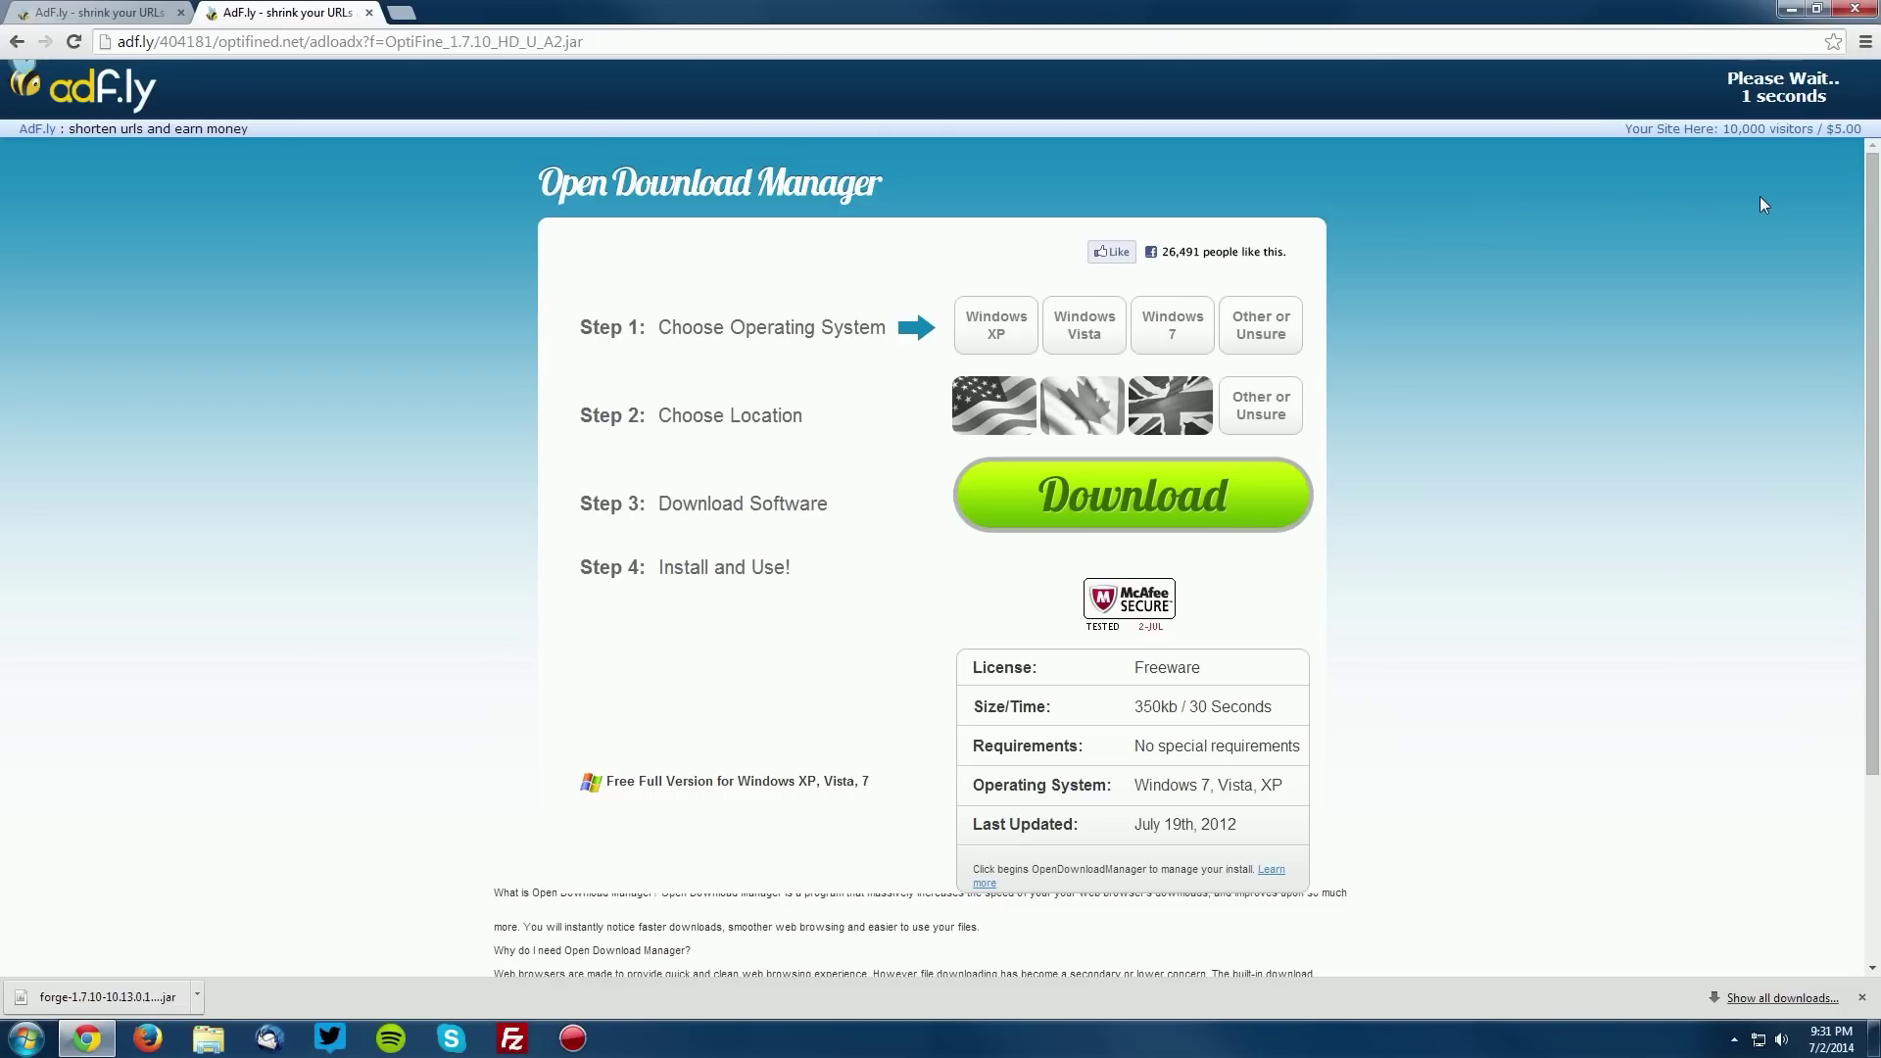
left_click(1769, 93)
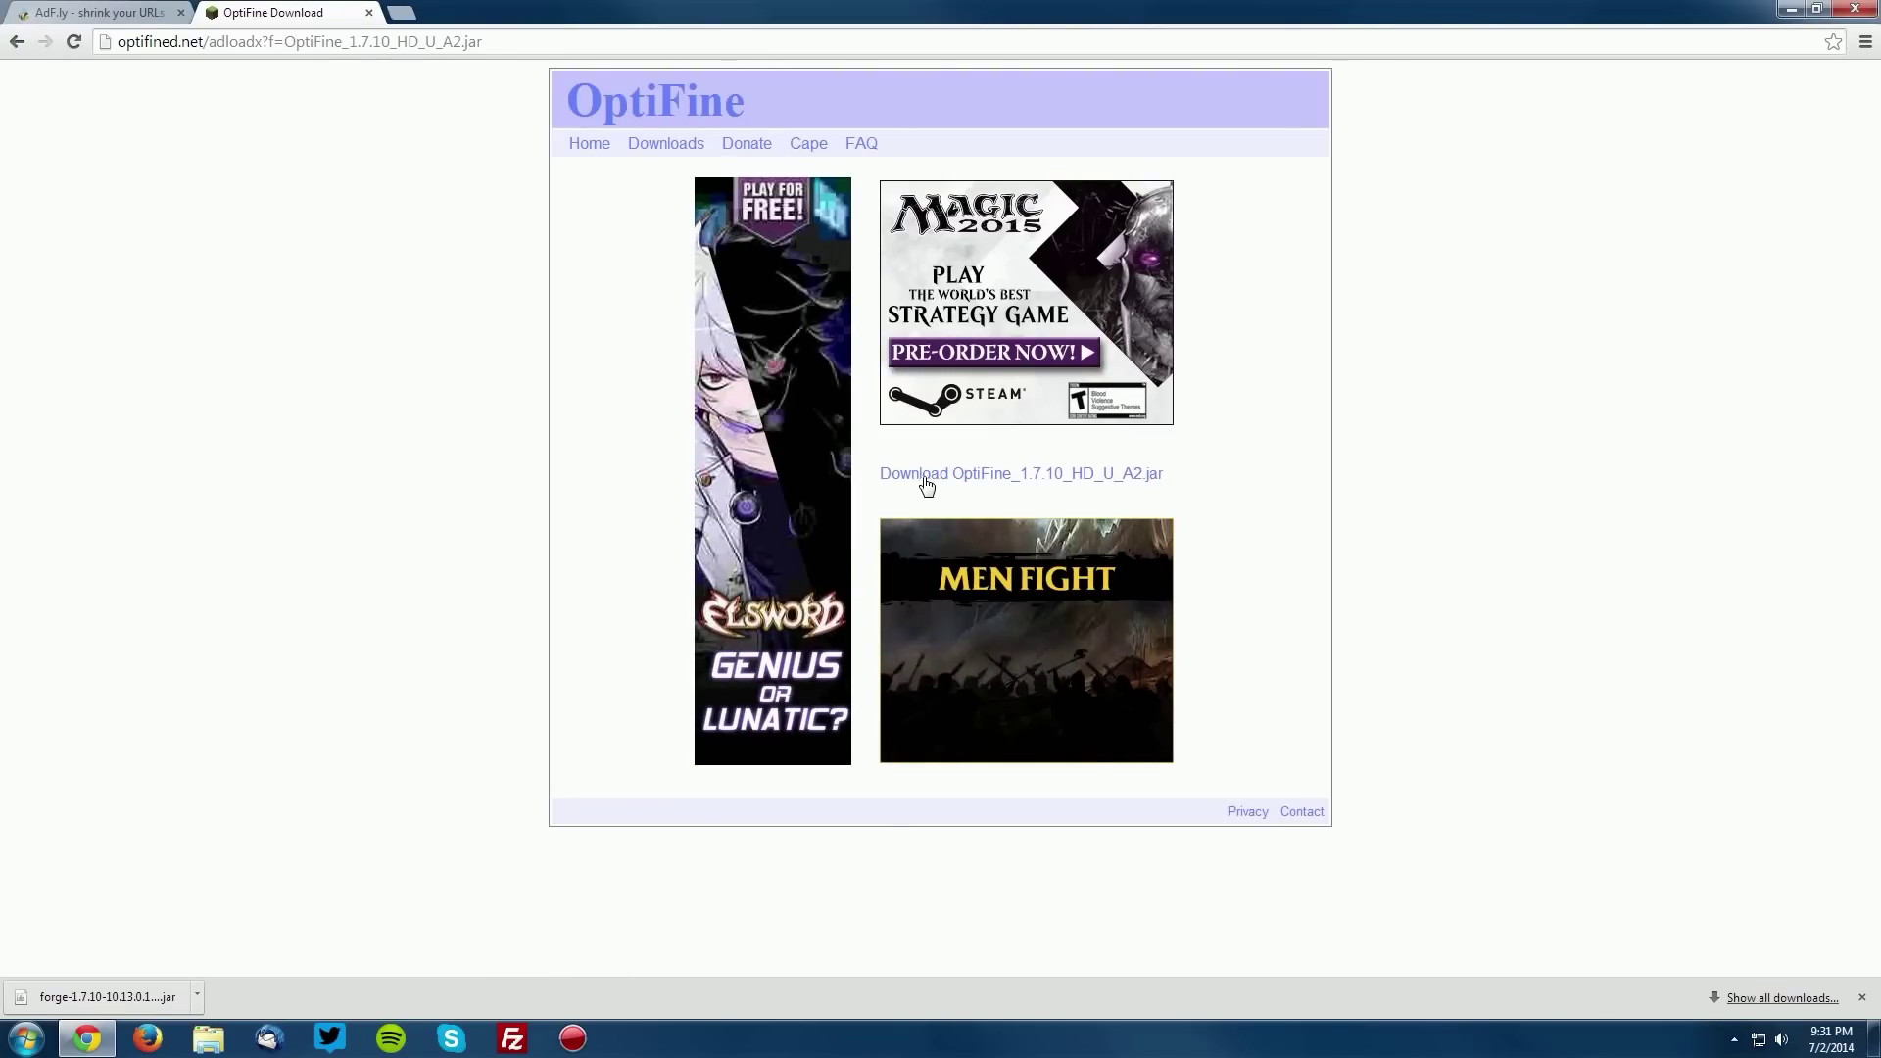
left_click(1011, 476)
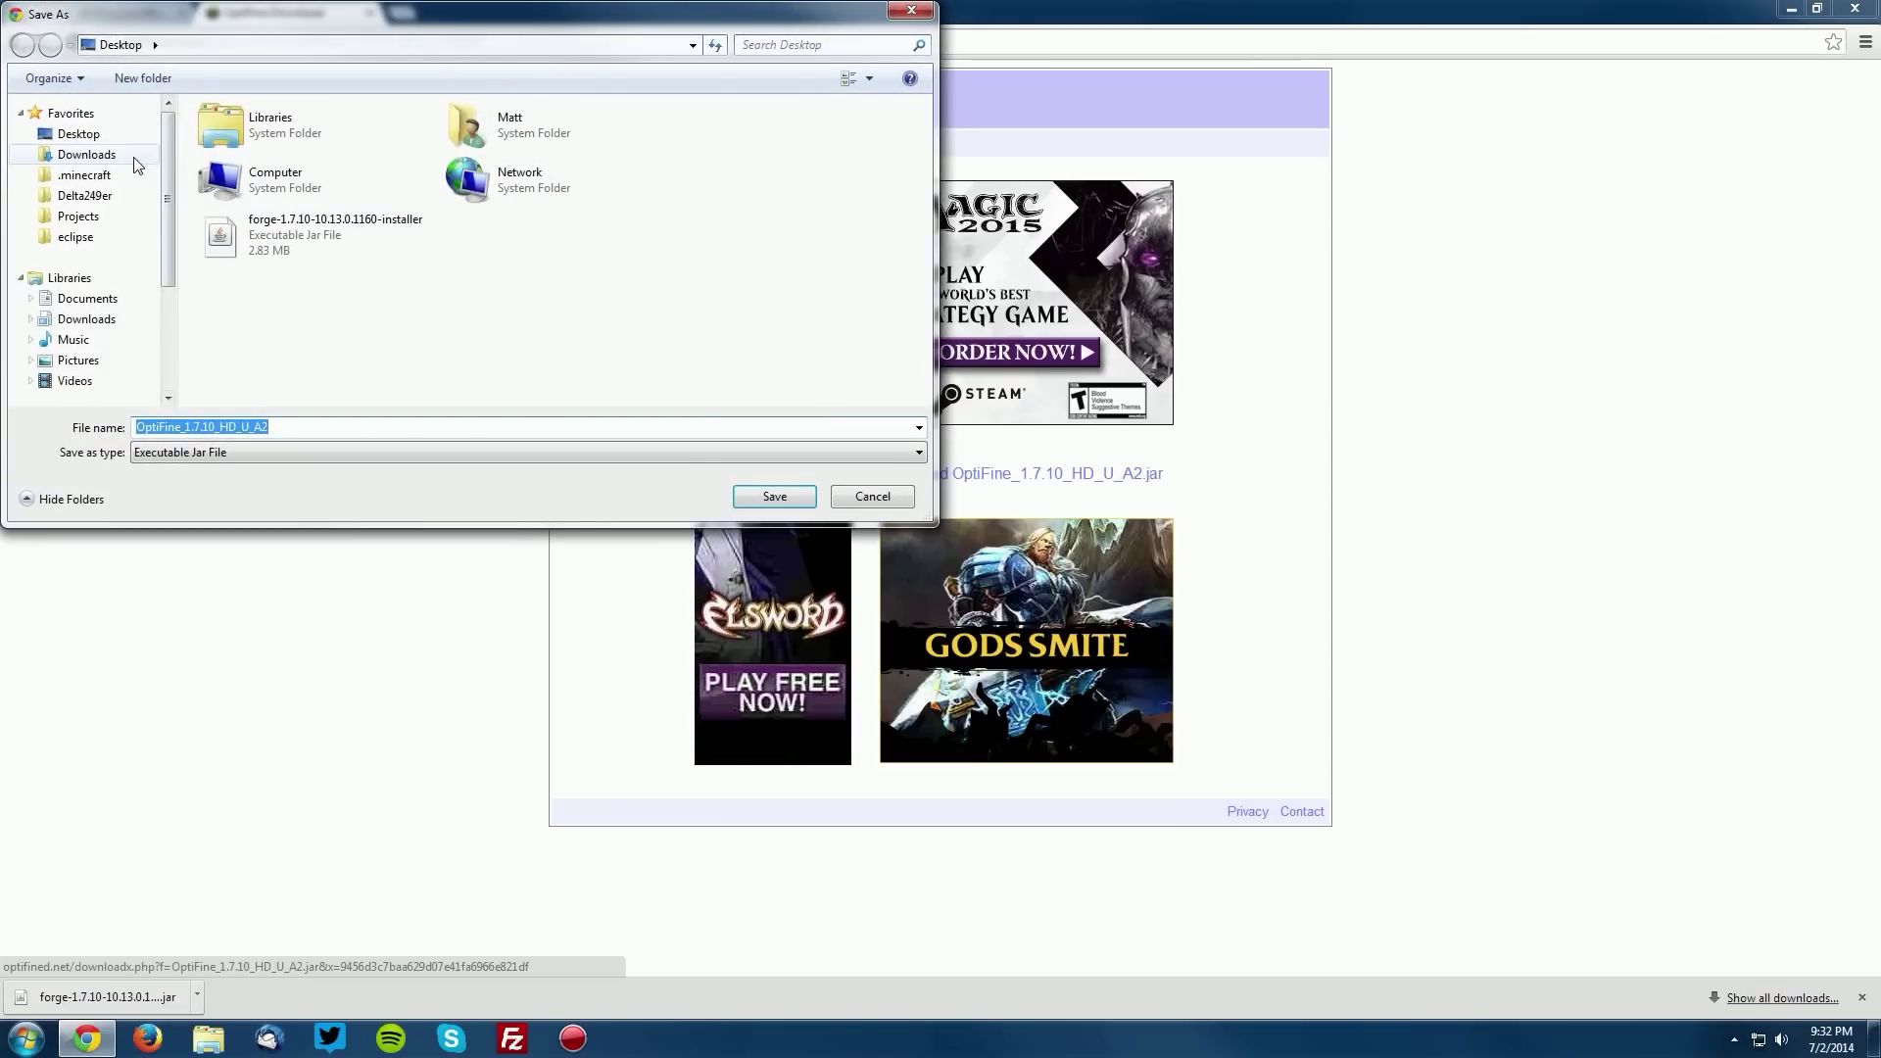
left_click(774, 497)
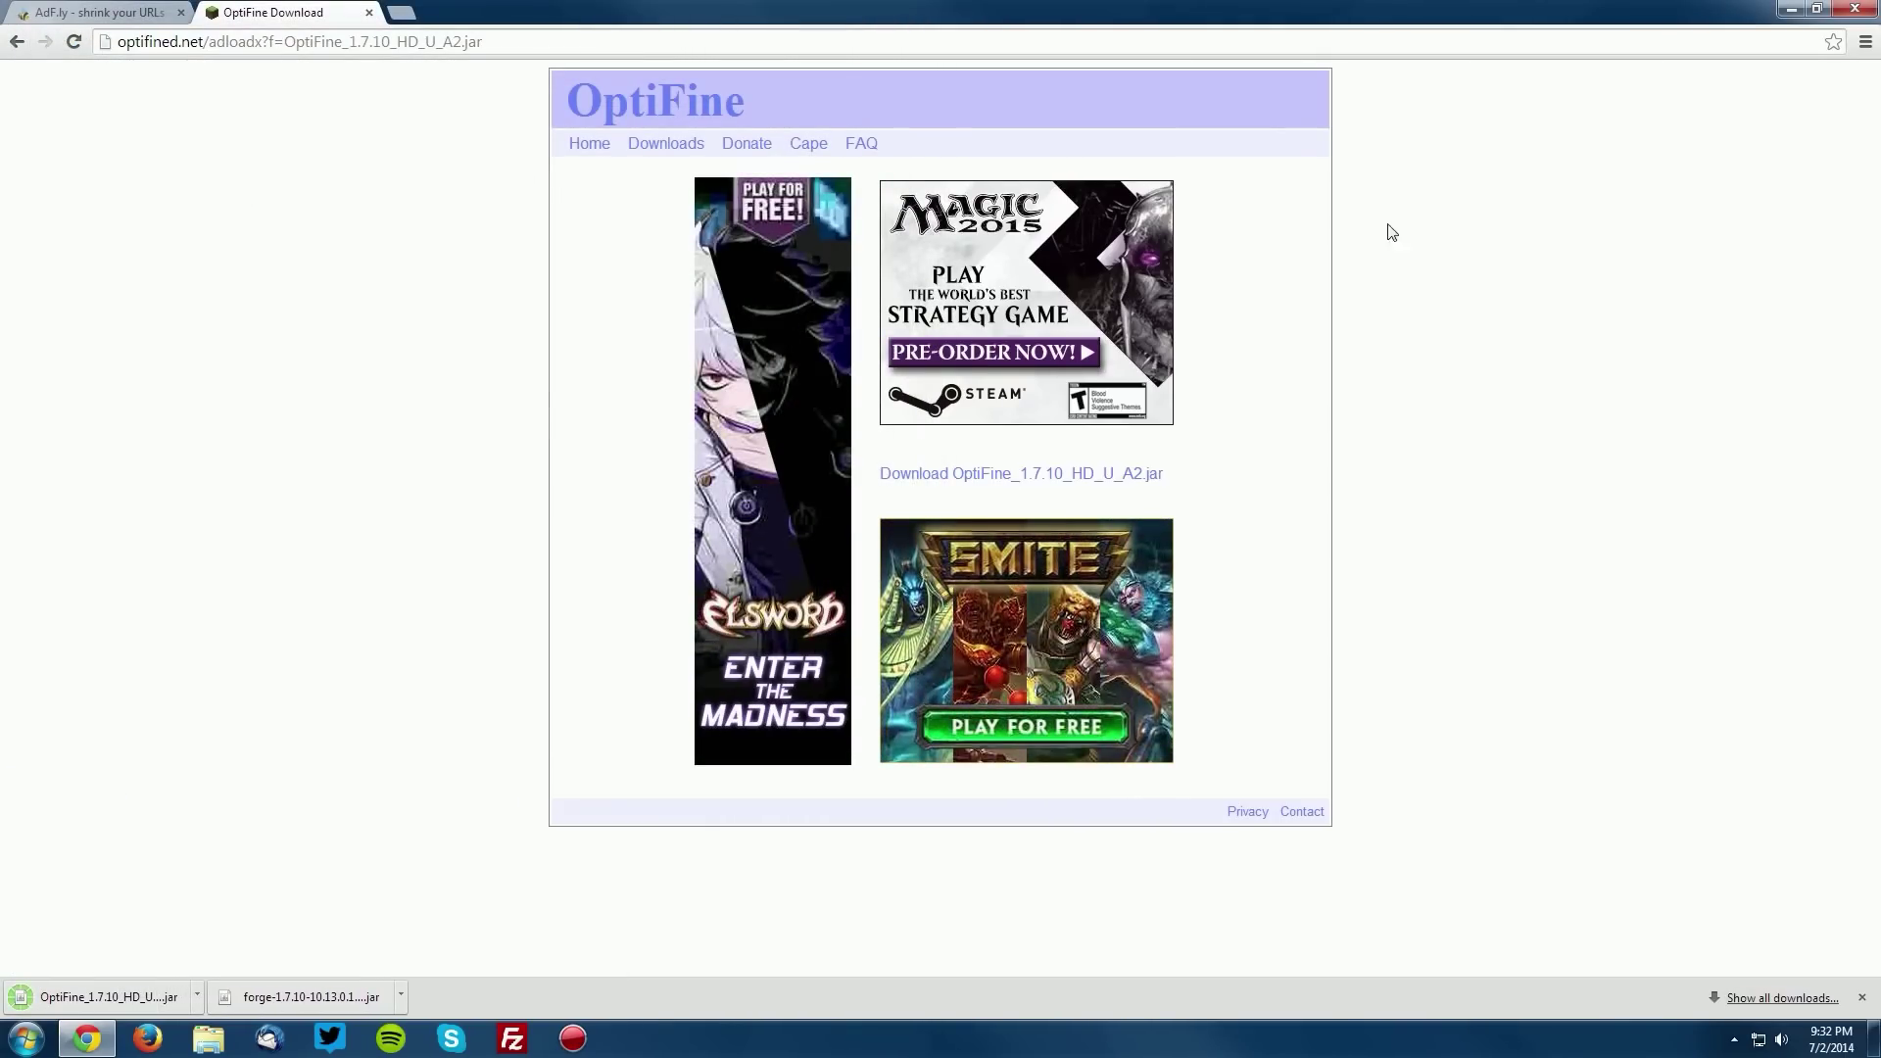
- Run the Forge jar with Java and install the 10.13.0.1160 client profile
left_click(1789, 10)
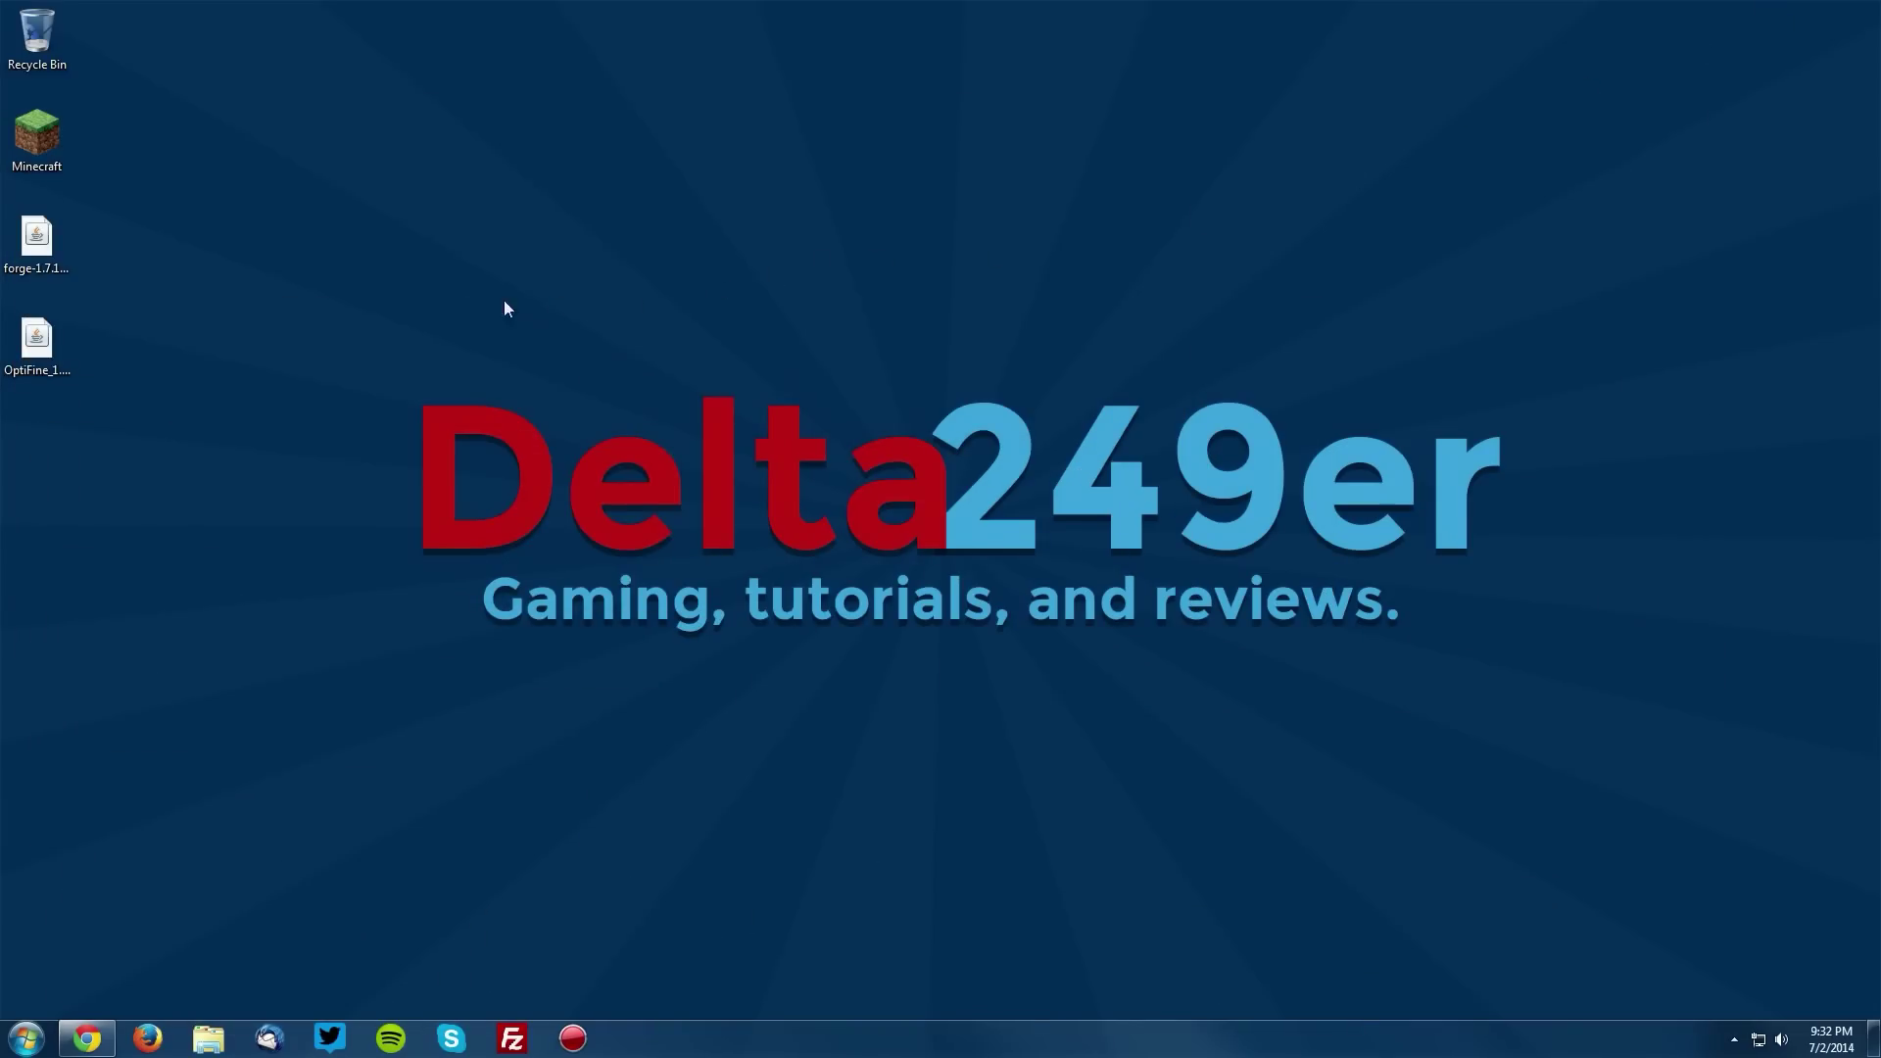
right_click(39, 238)
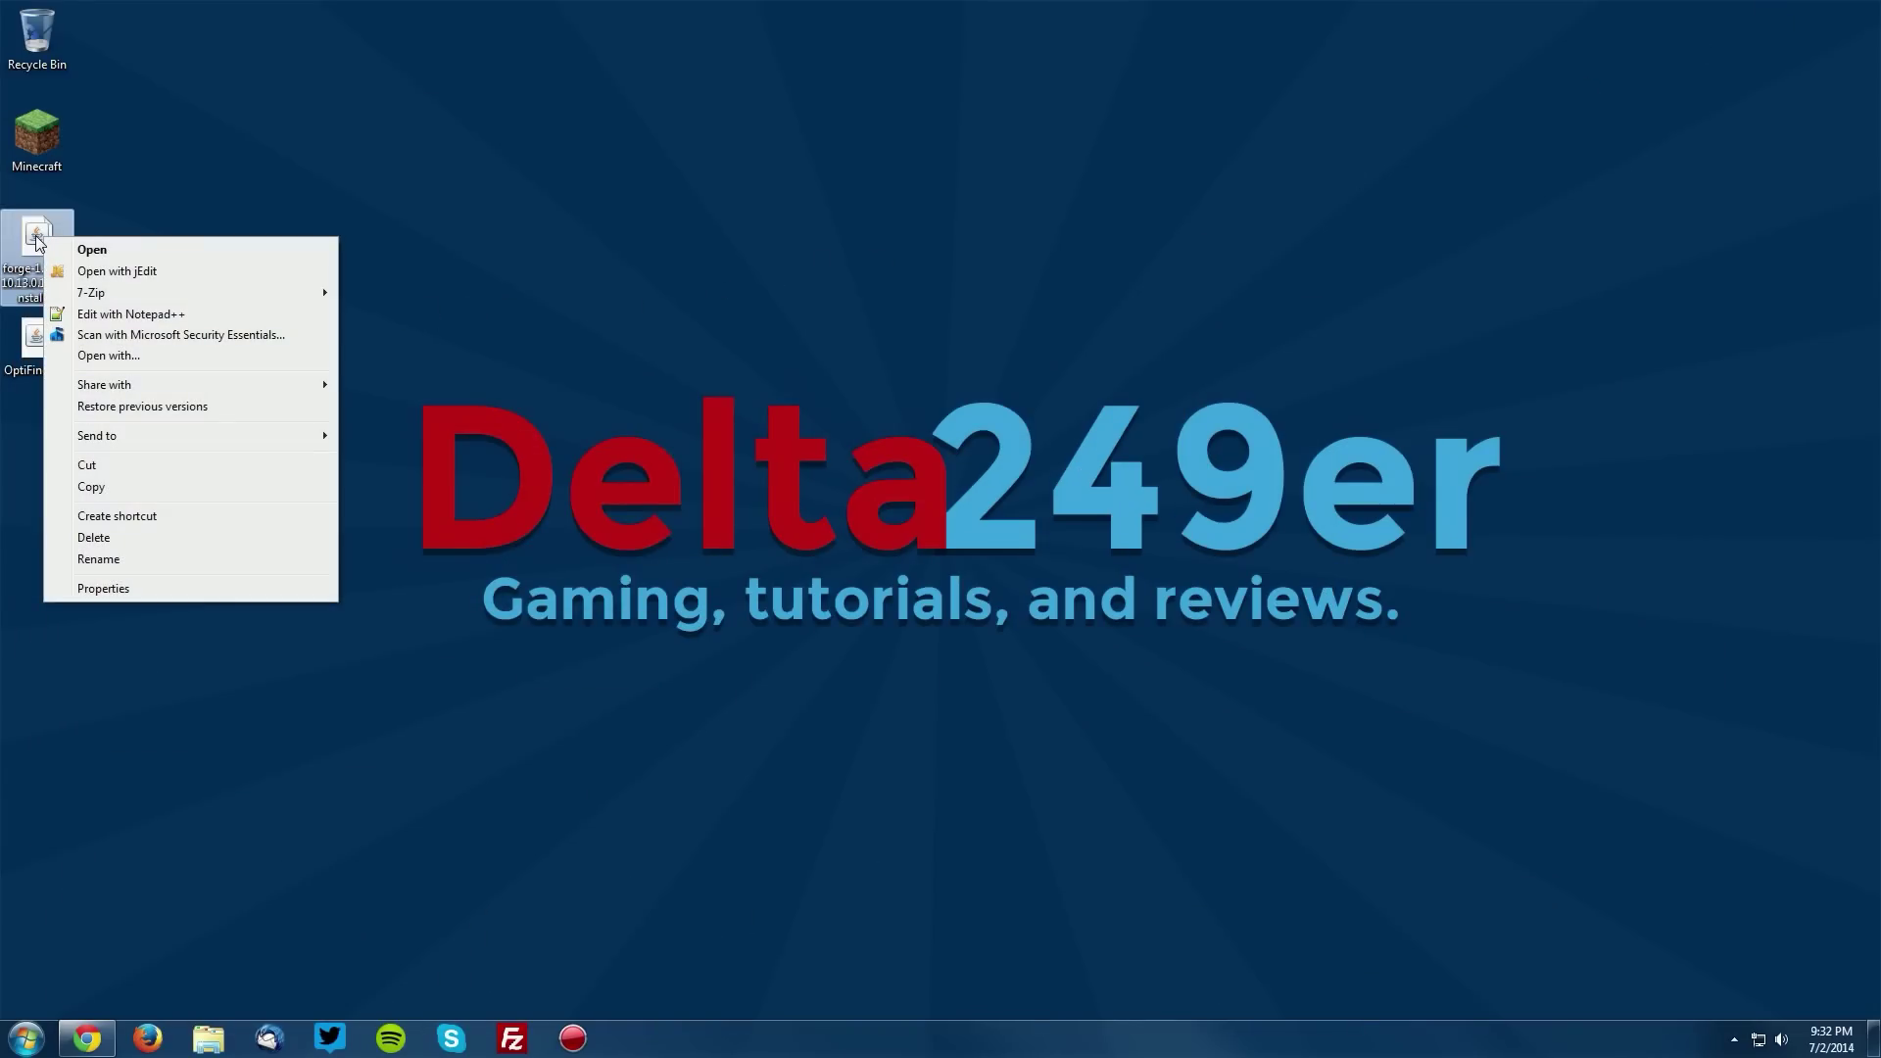
left_click(102, 357)
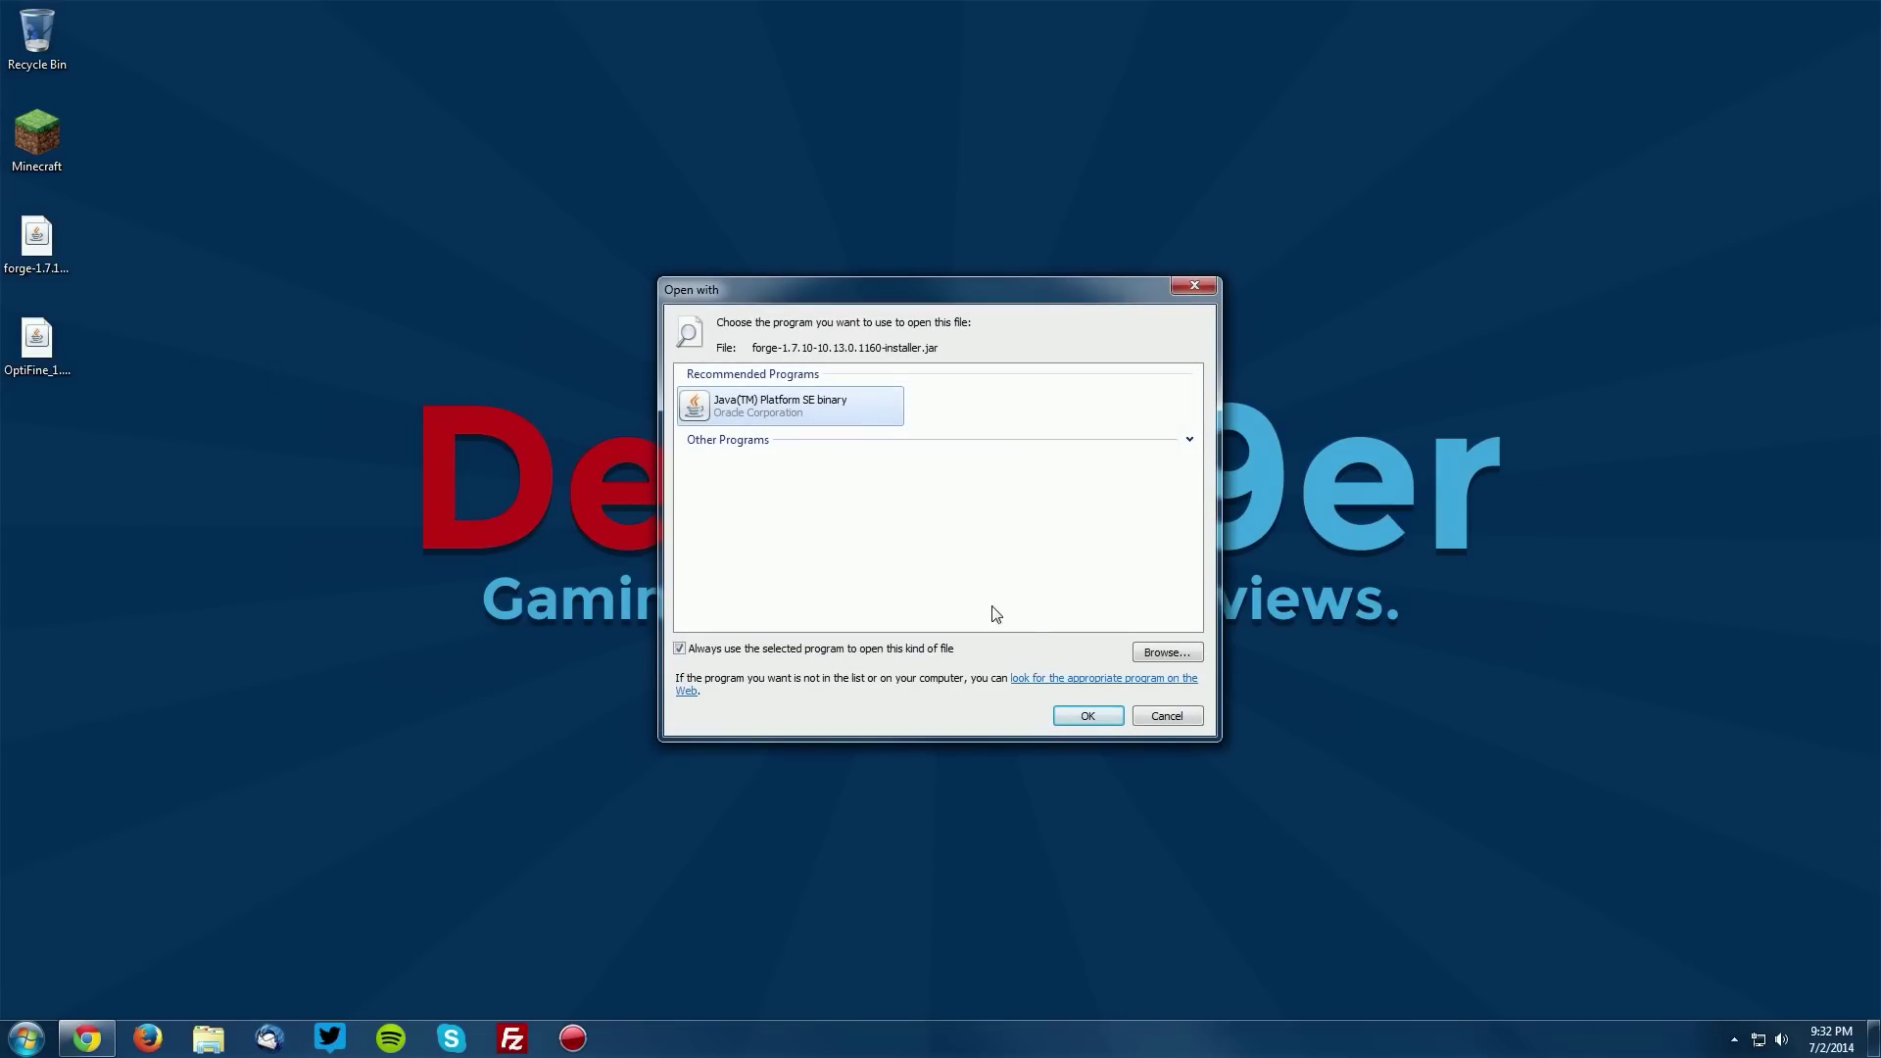
left_click(1085, 718)
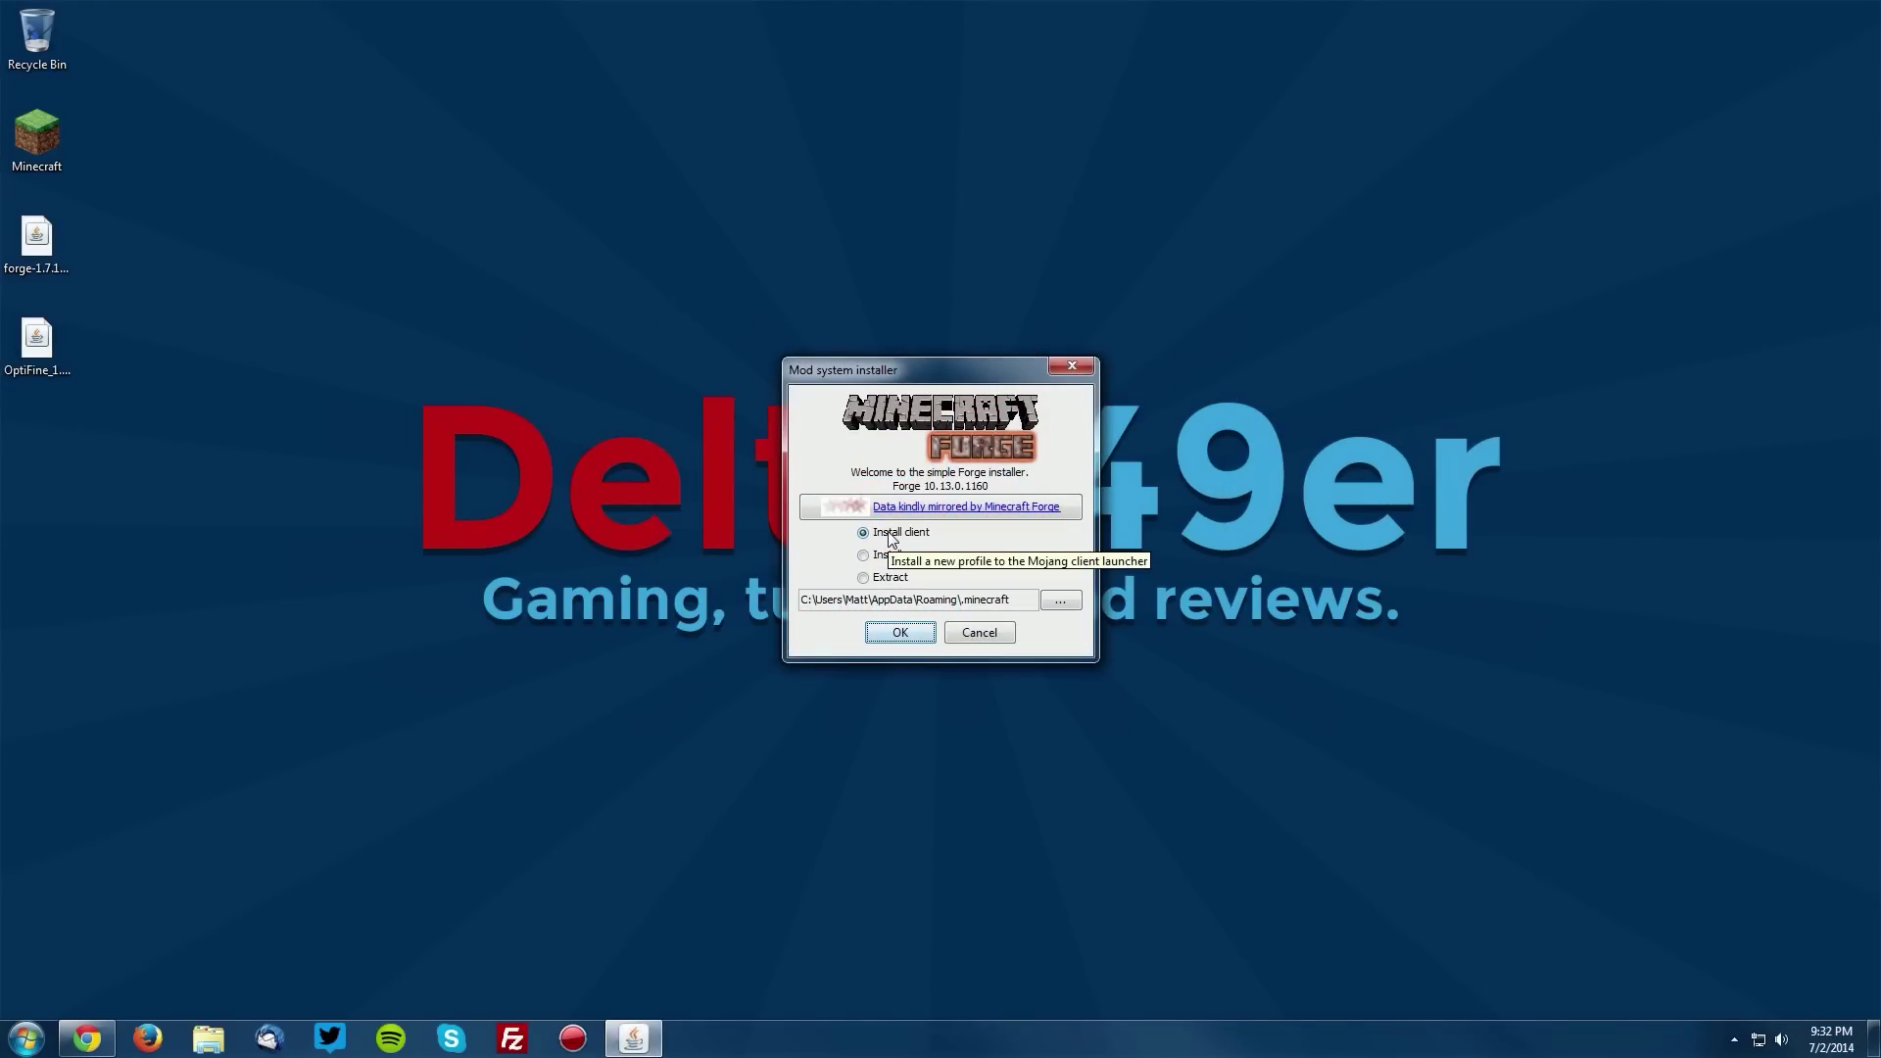
left_click(899, 633)
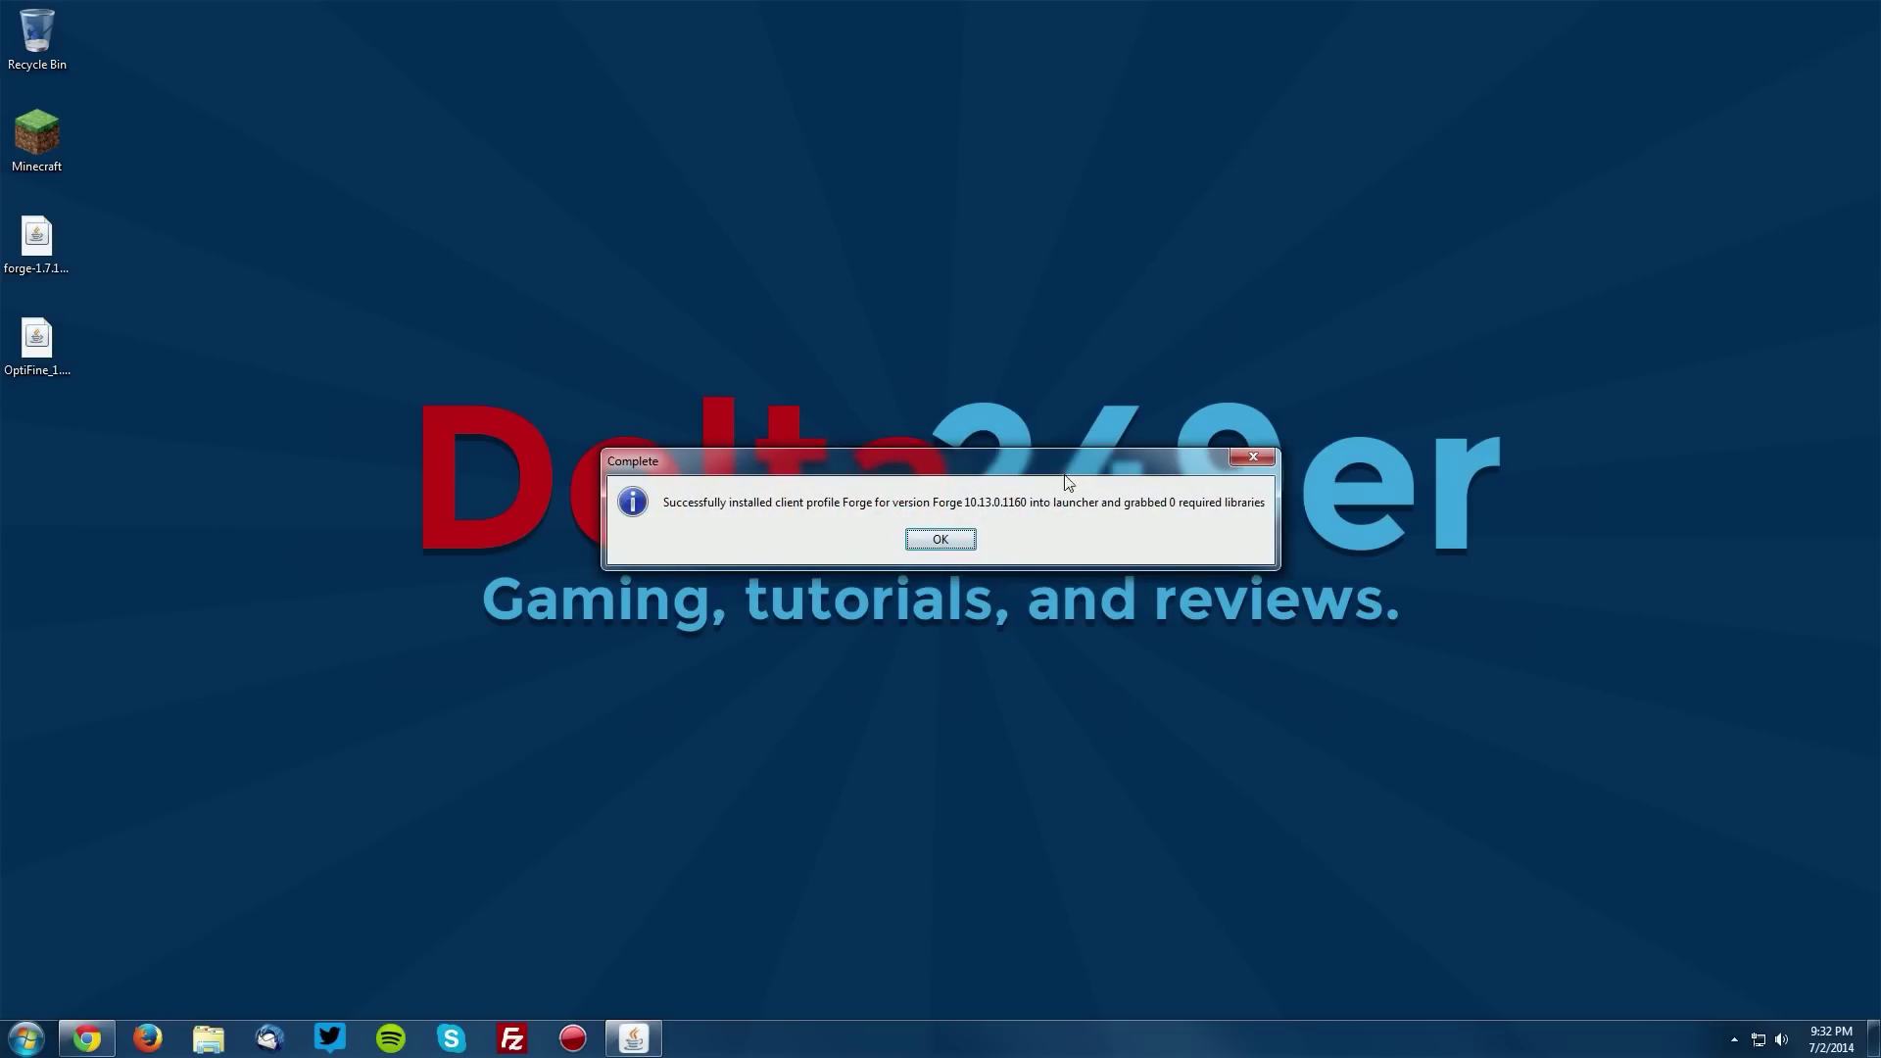
left_click(941, 542)
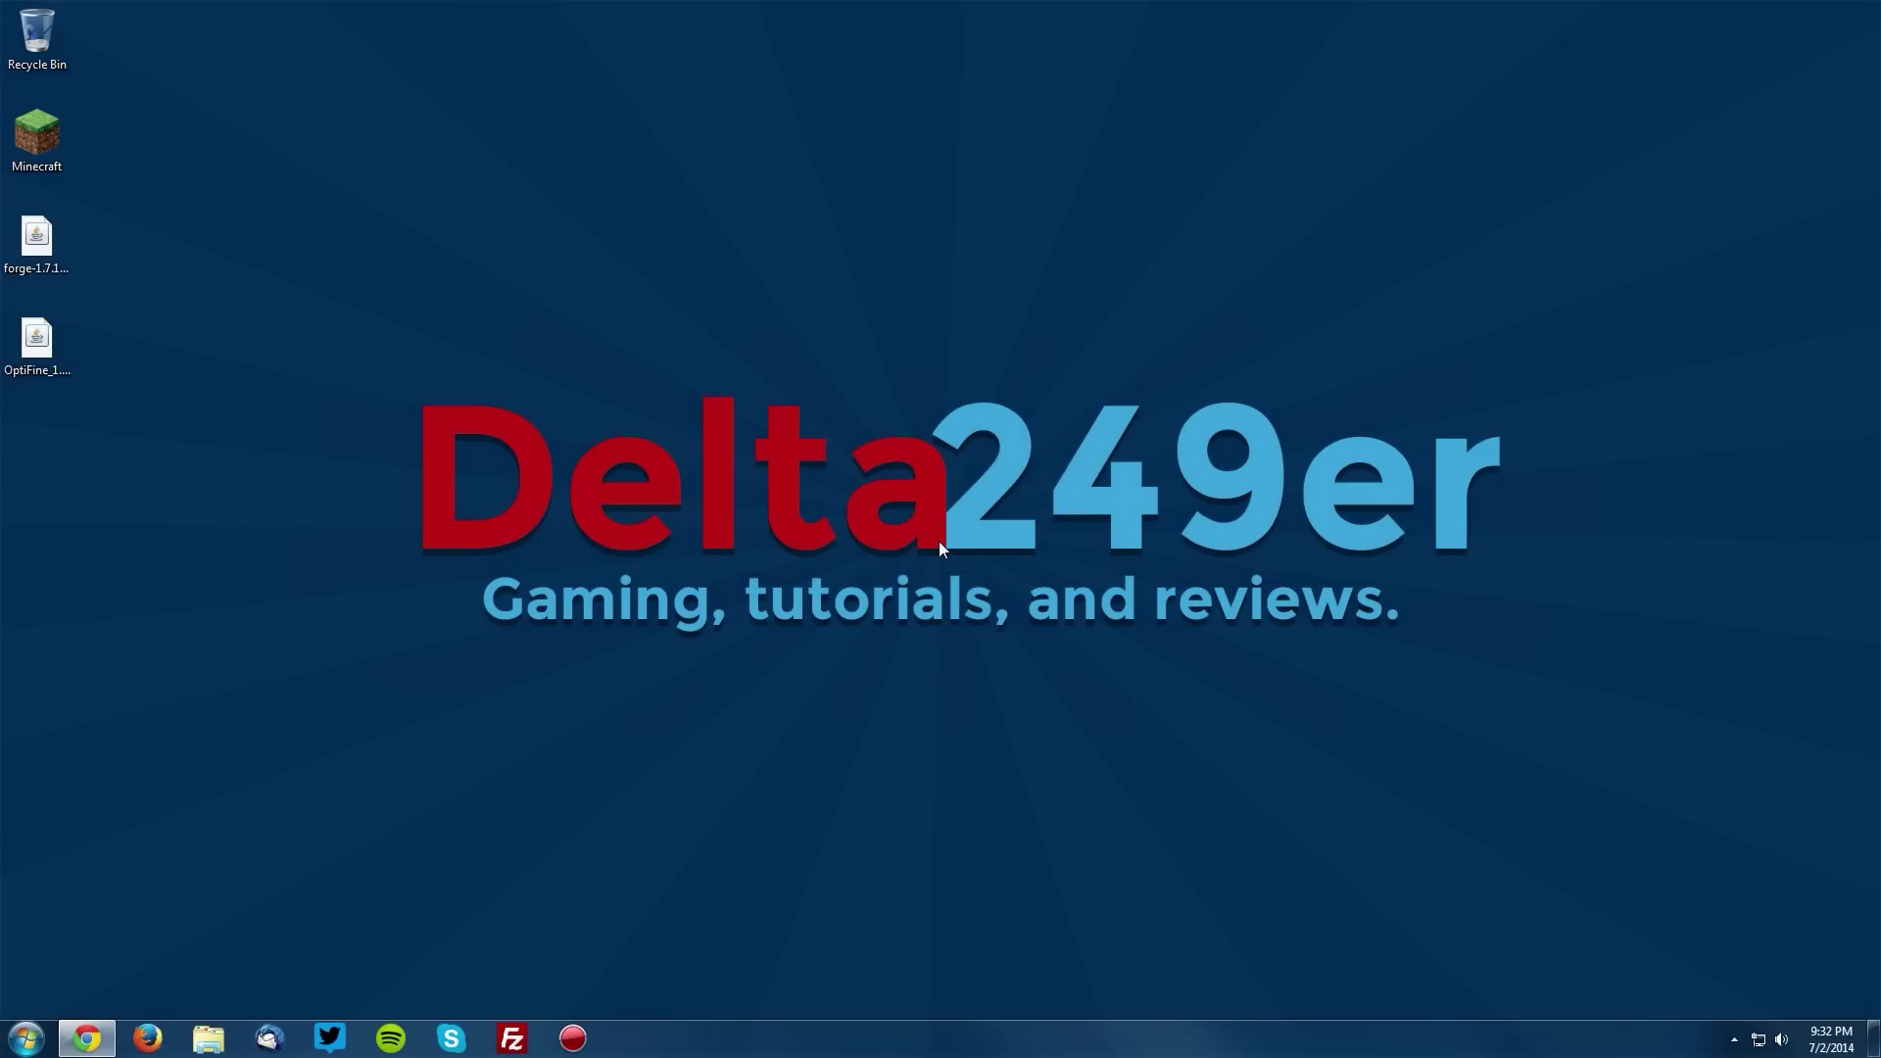
- Launch Minecraft with the Forge profile using the logged-in account
double_click(57, 134)
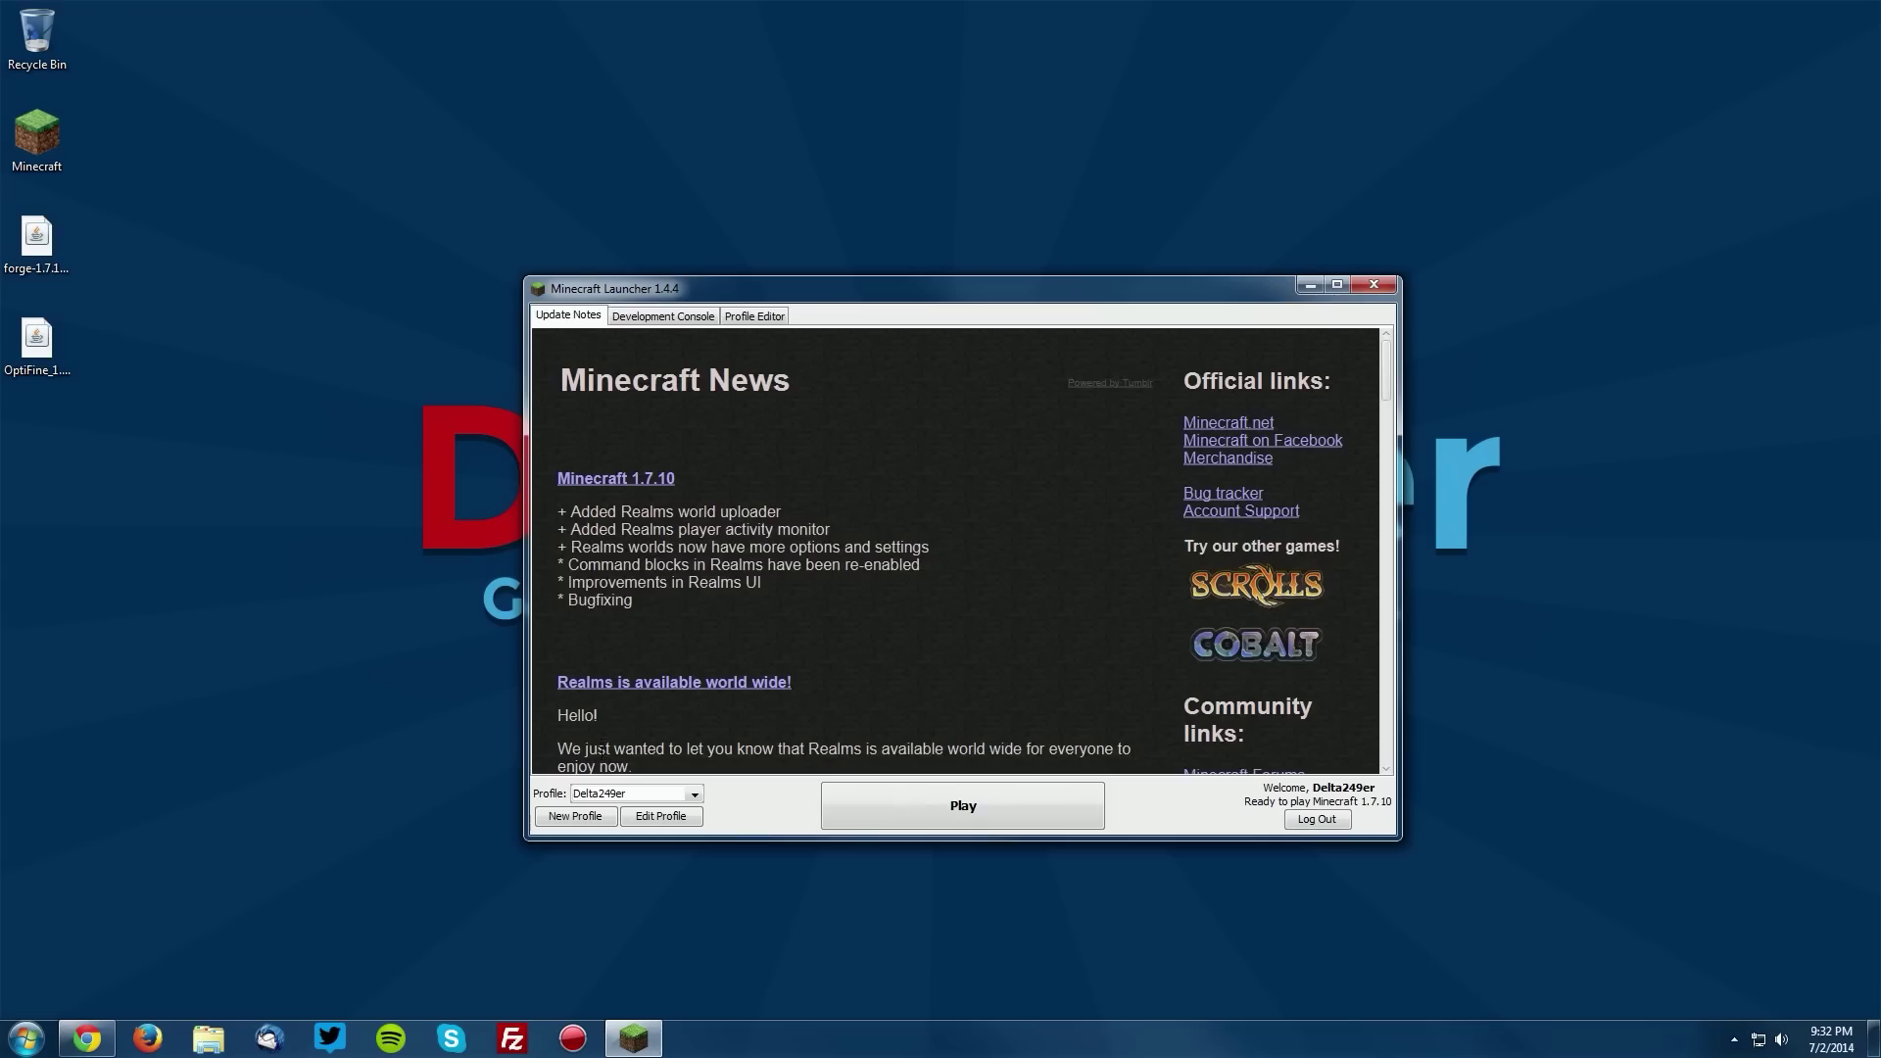
left_click(599, 793)
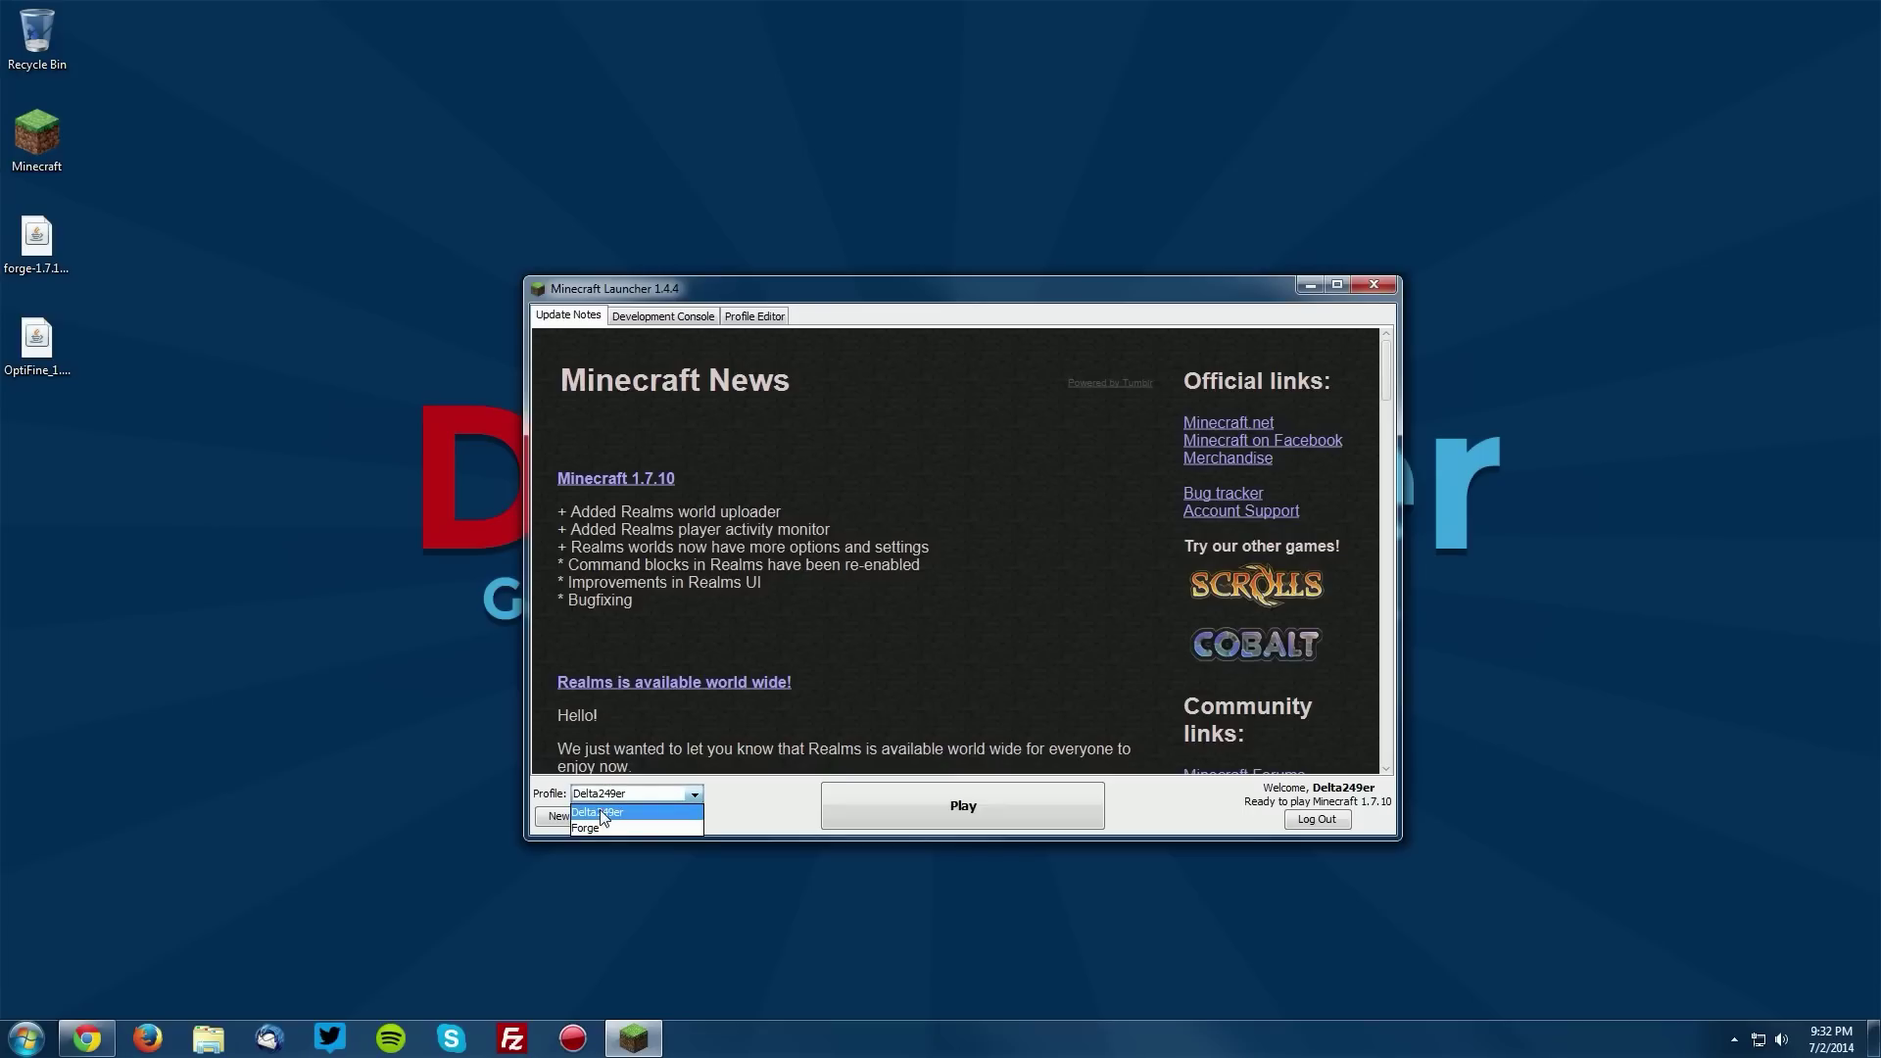
left_click(599, 826)
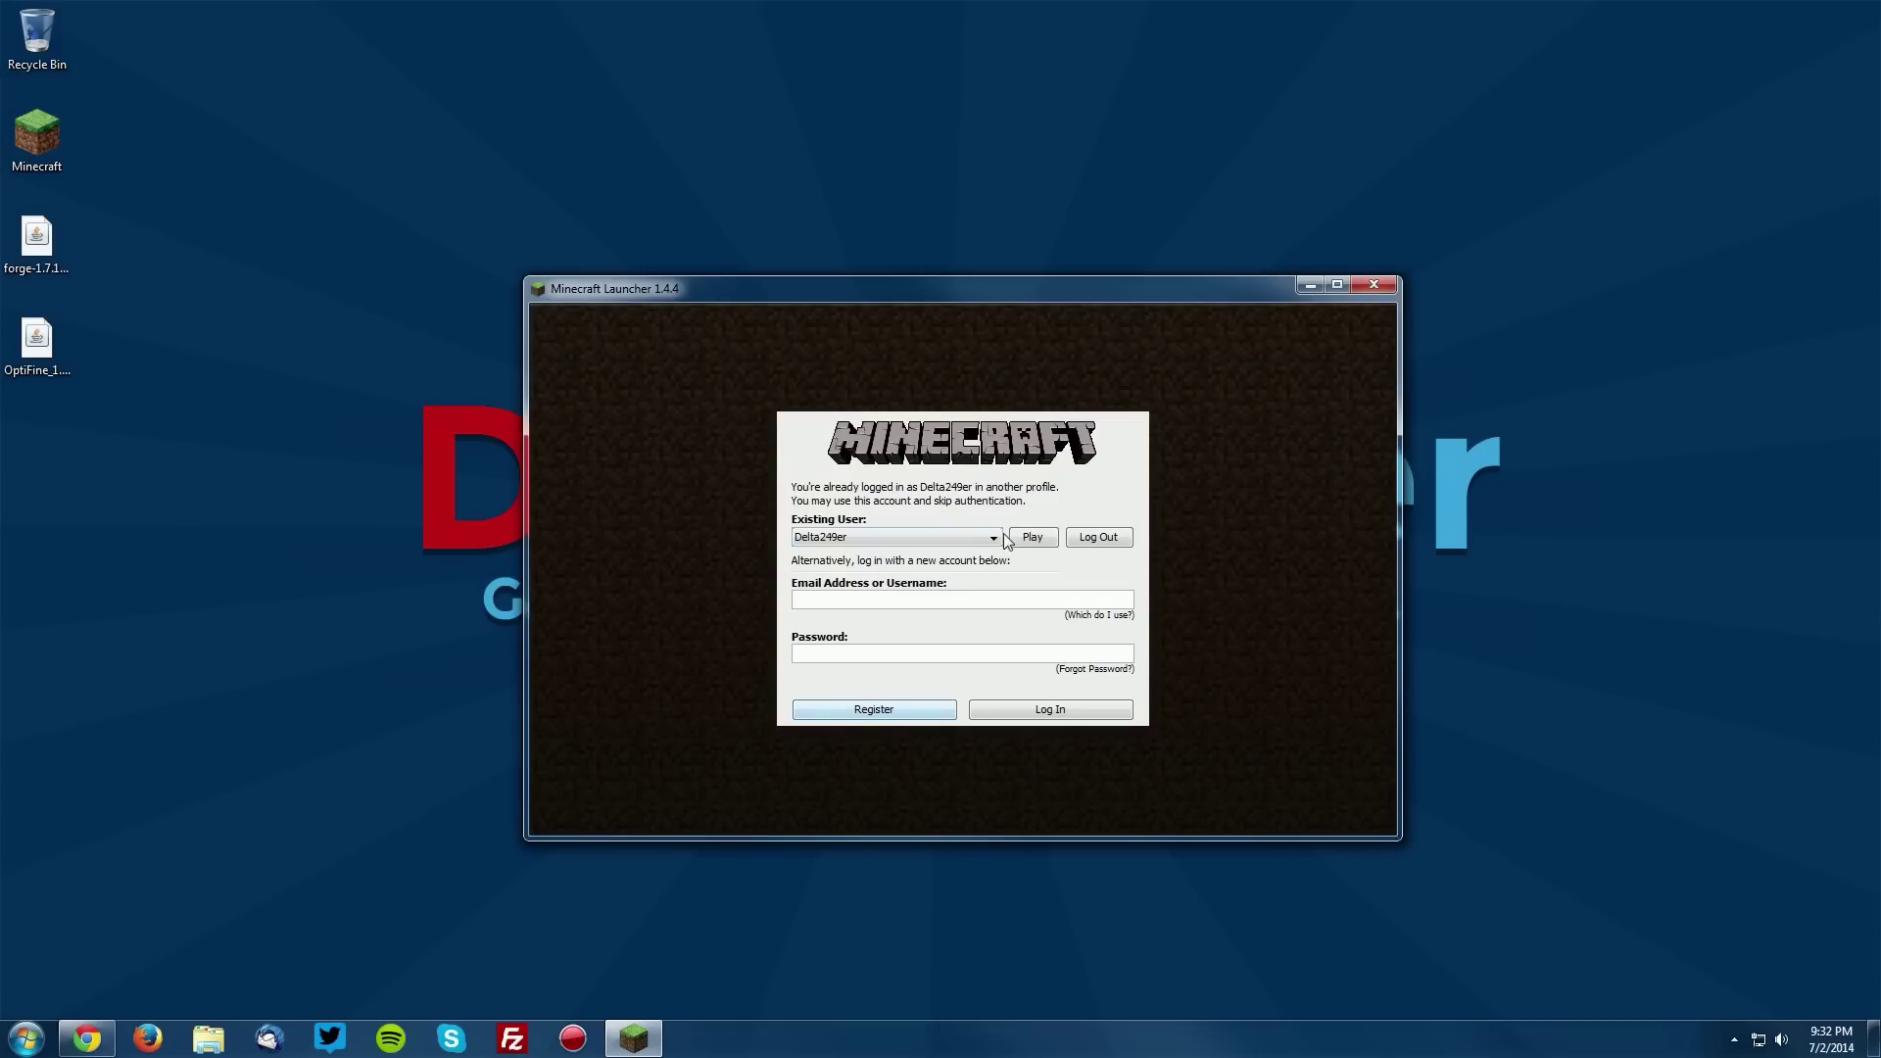
left_click(1033, 535)
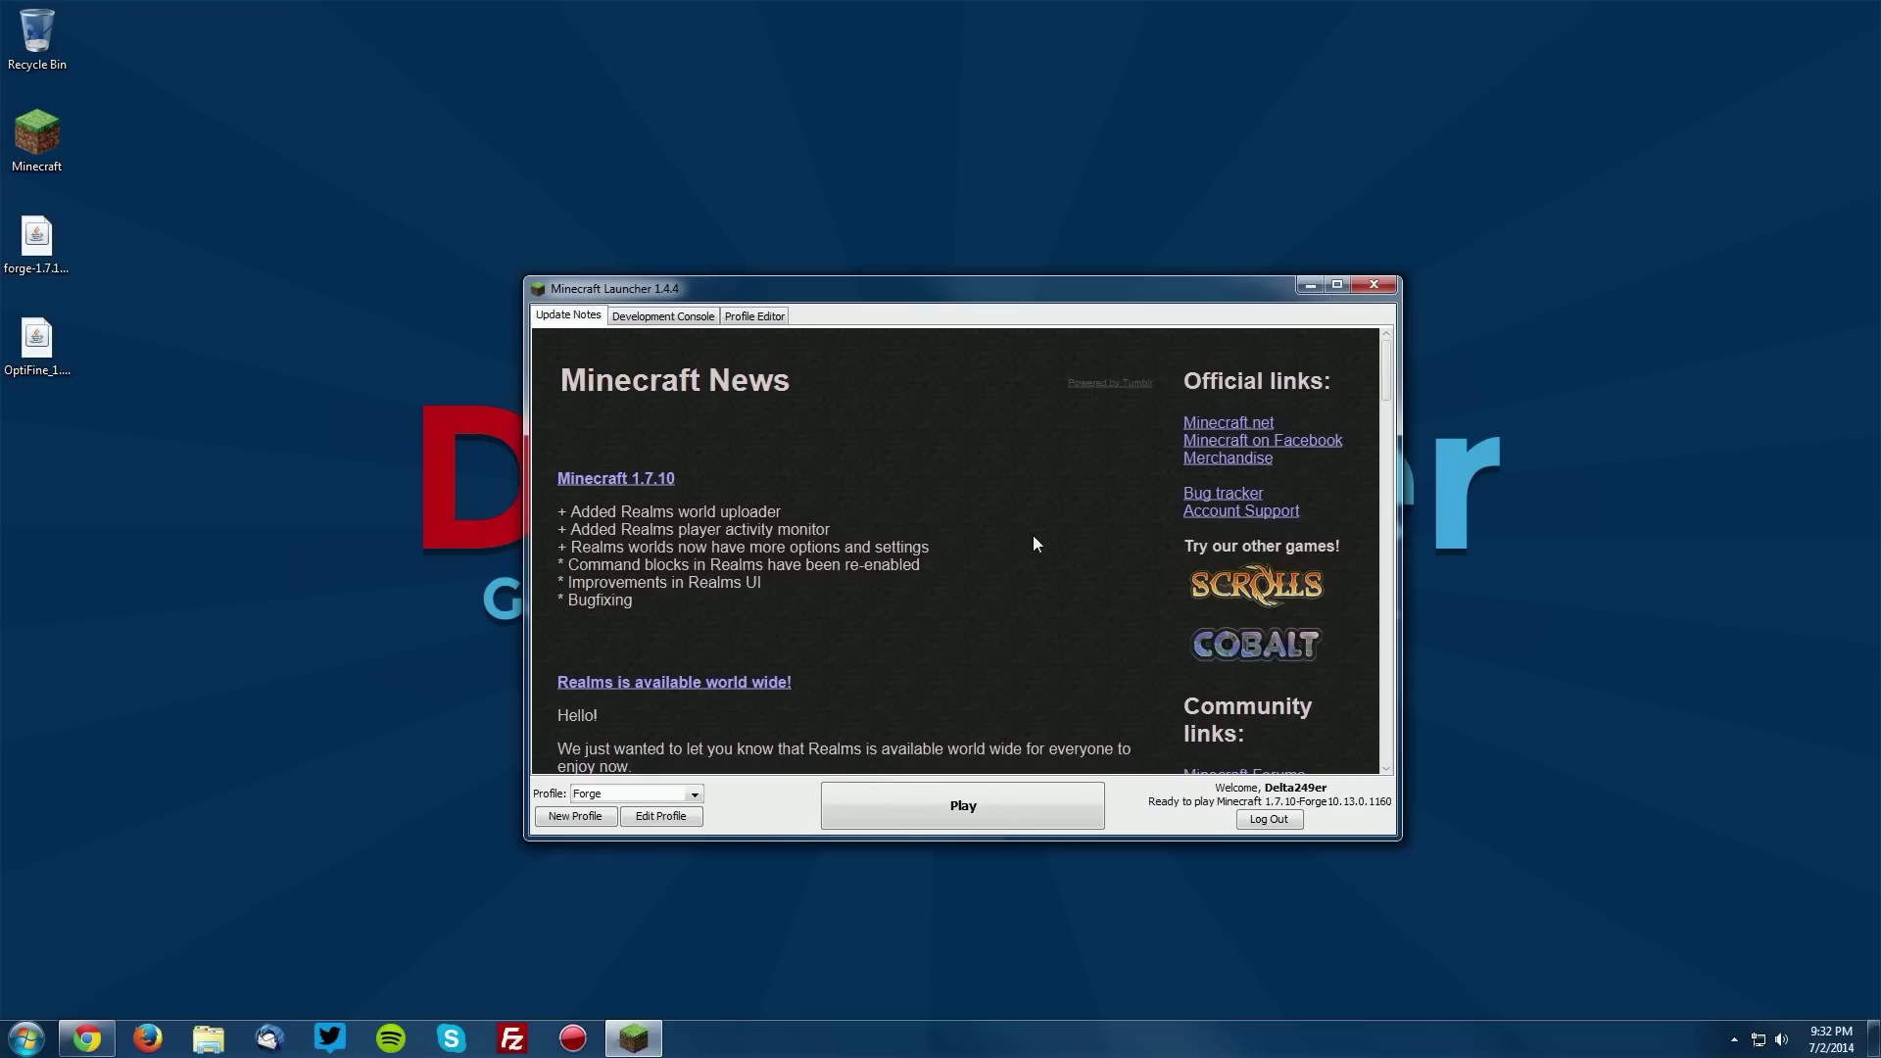
left_click(965, 808)
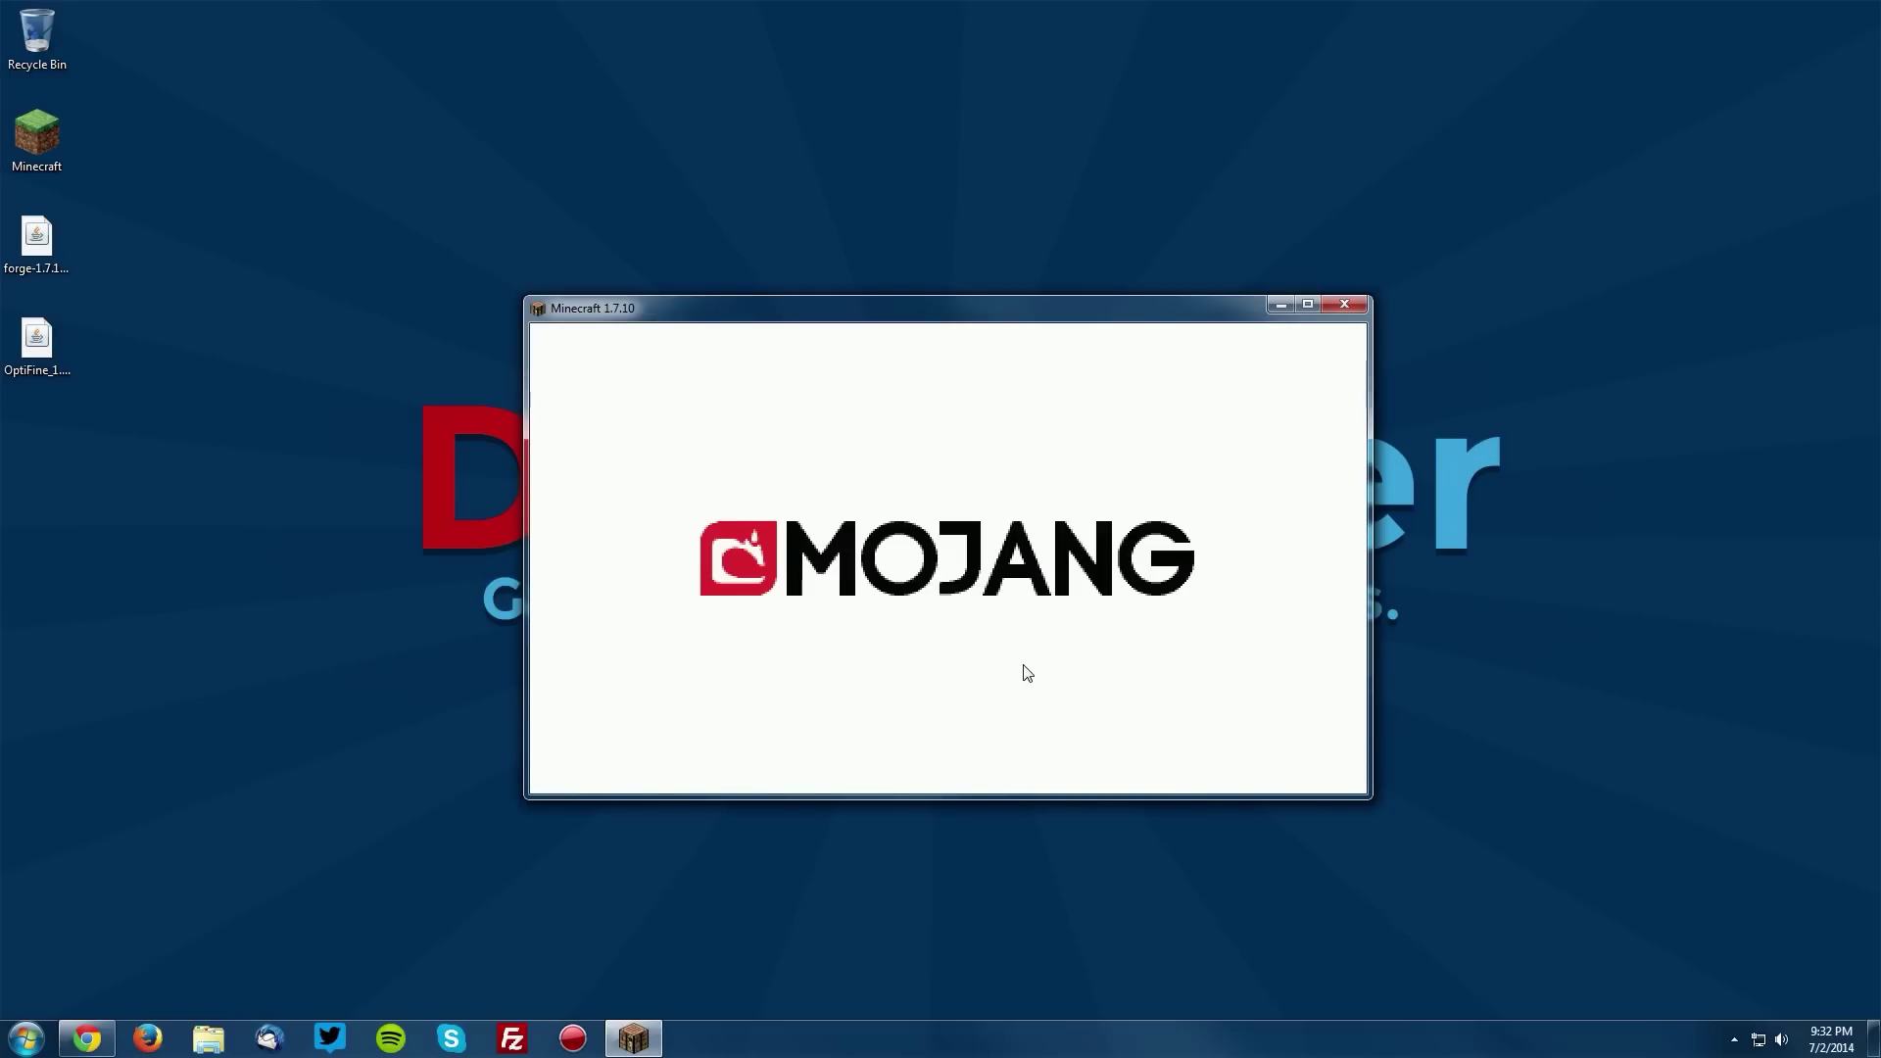
- Check Mods lists Minecraft Coder Pack, Forge Mod Loader and Minecraft Forge, then quit
left_click(1043, 649)
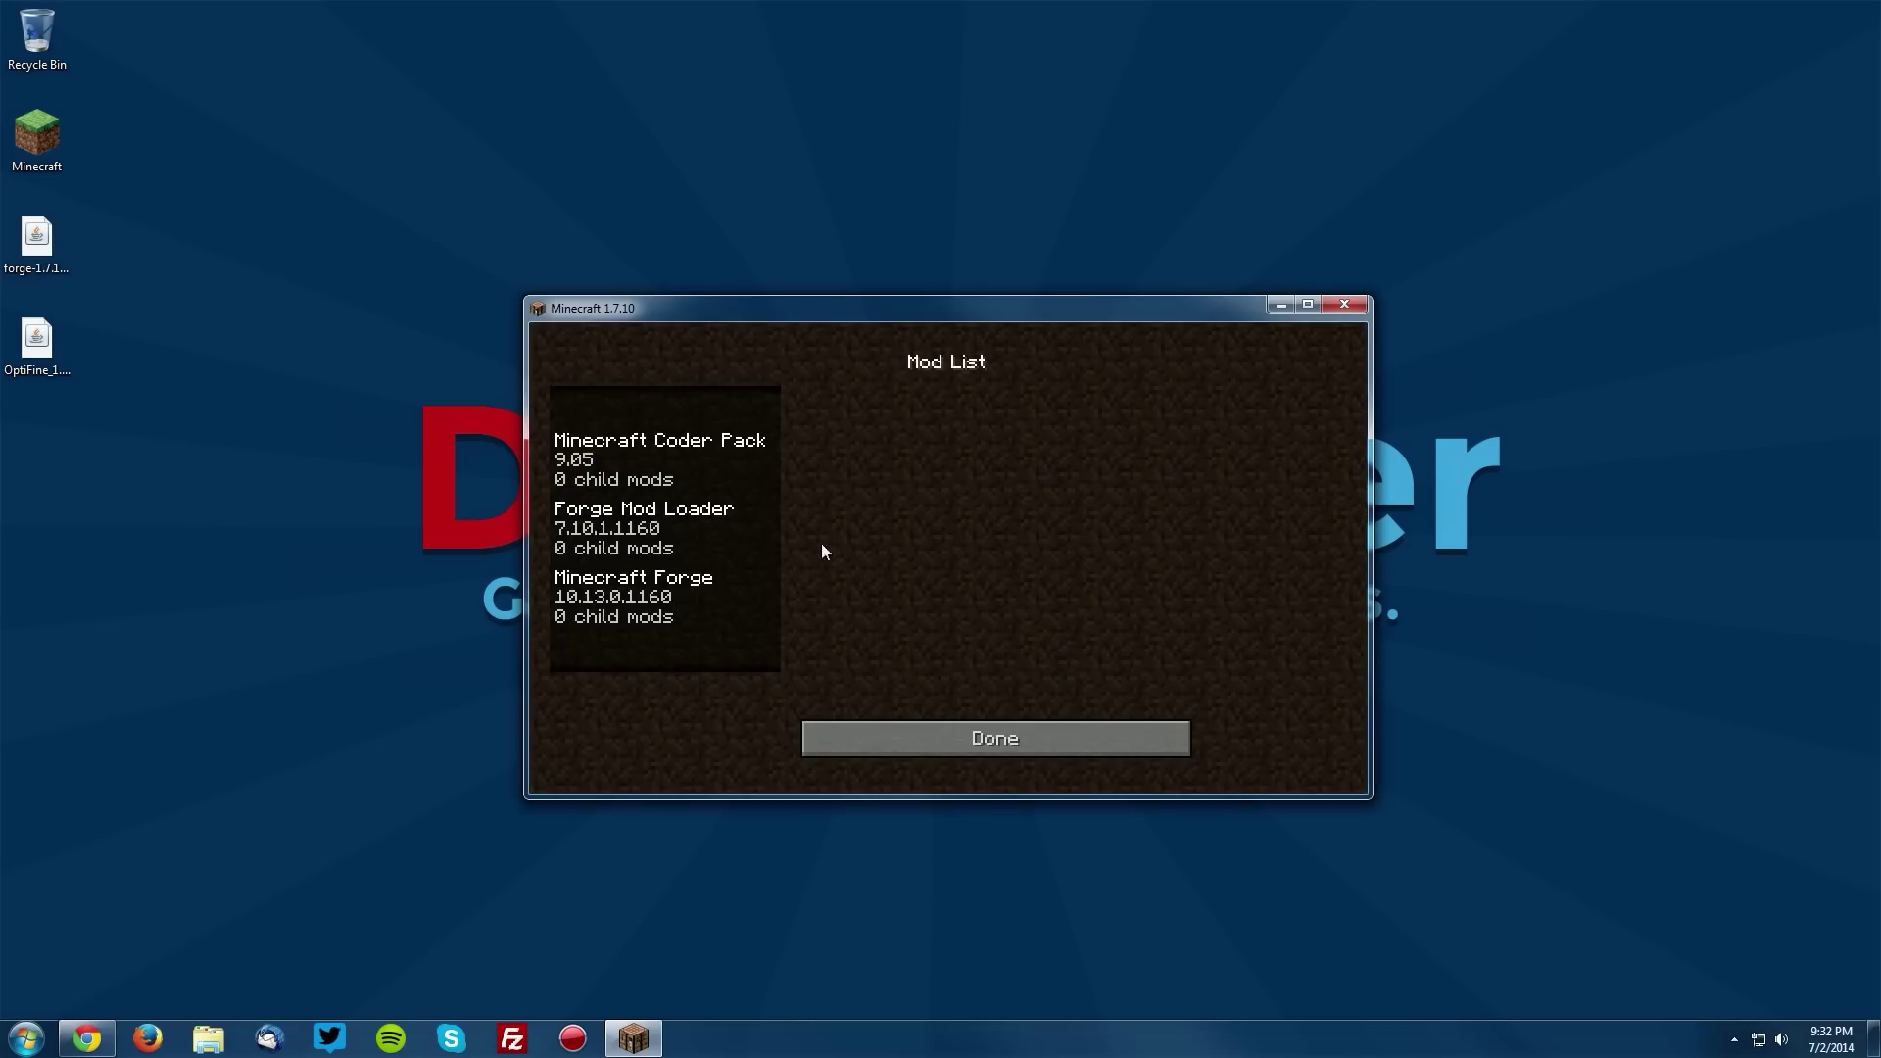
left_click(658, 472)
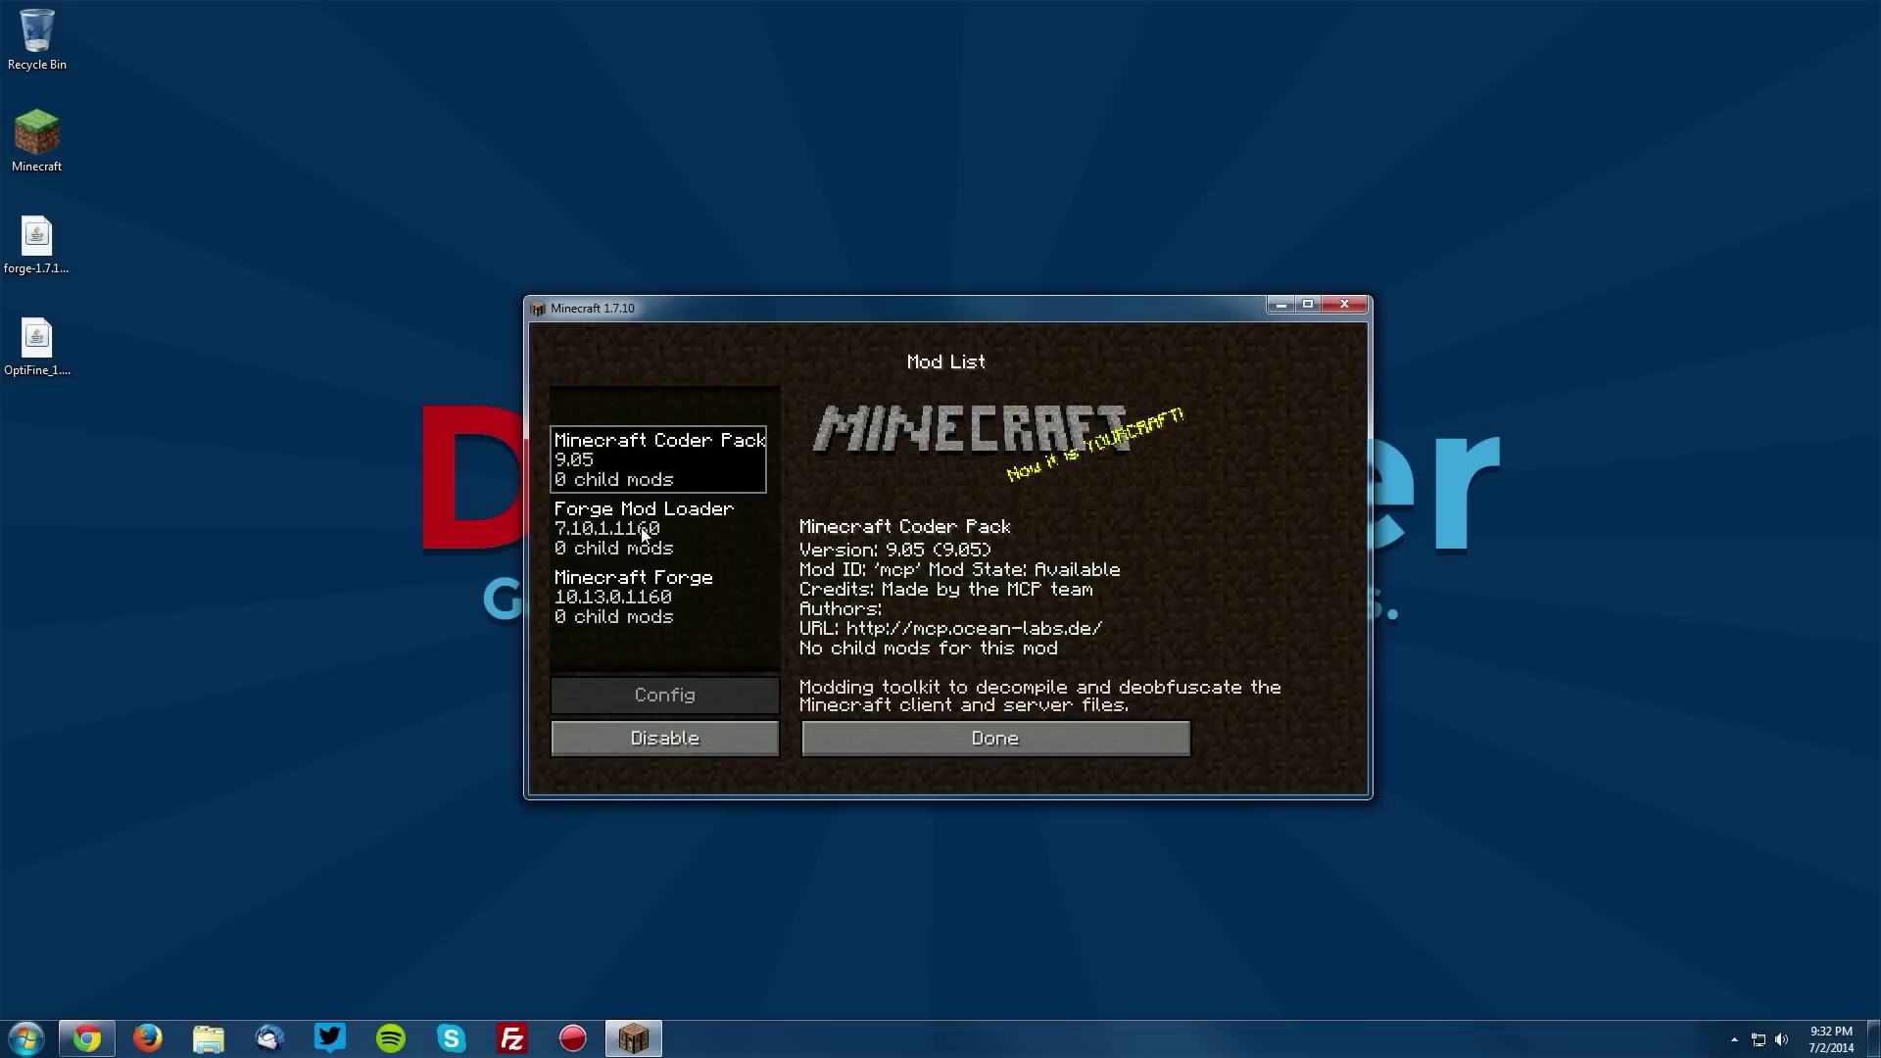
left_click(646, 536)
left_click(632, 615)
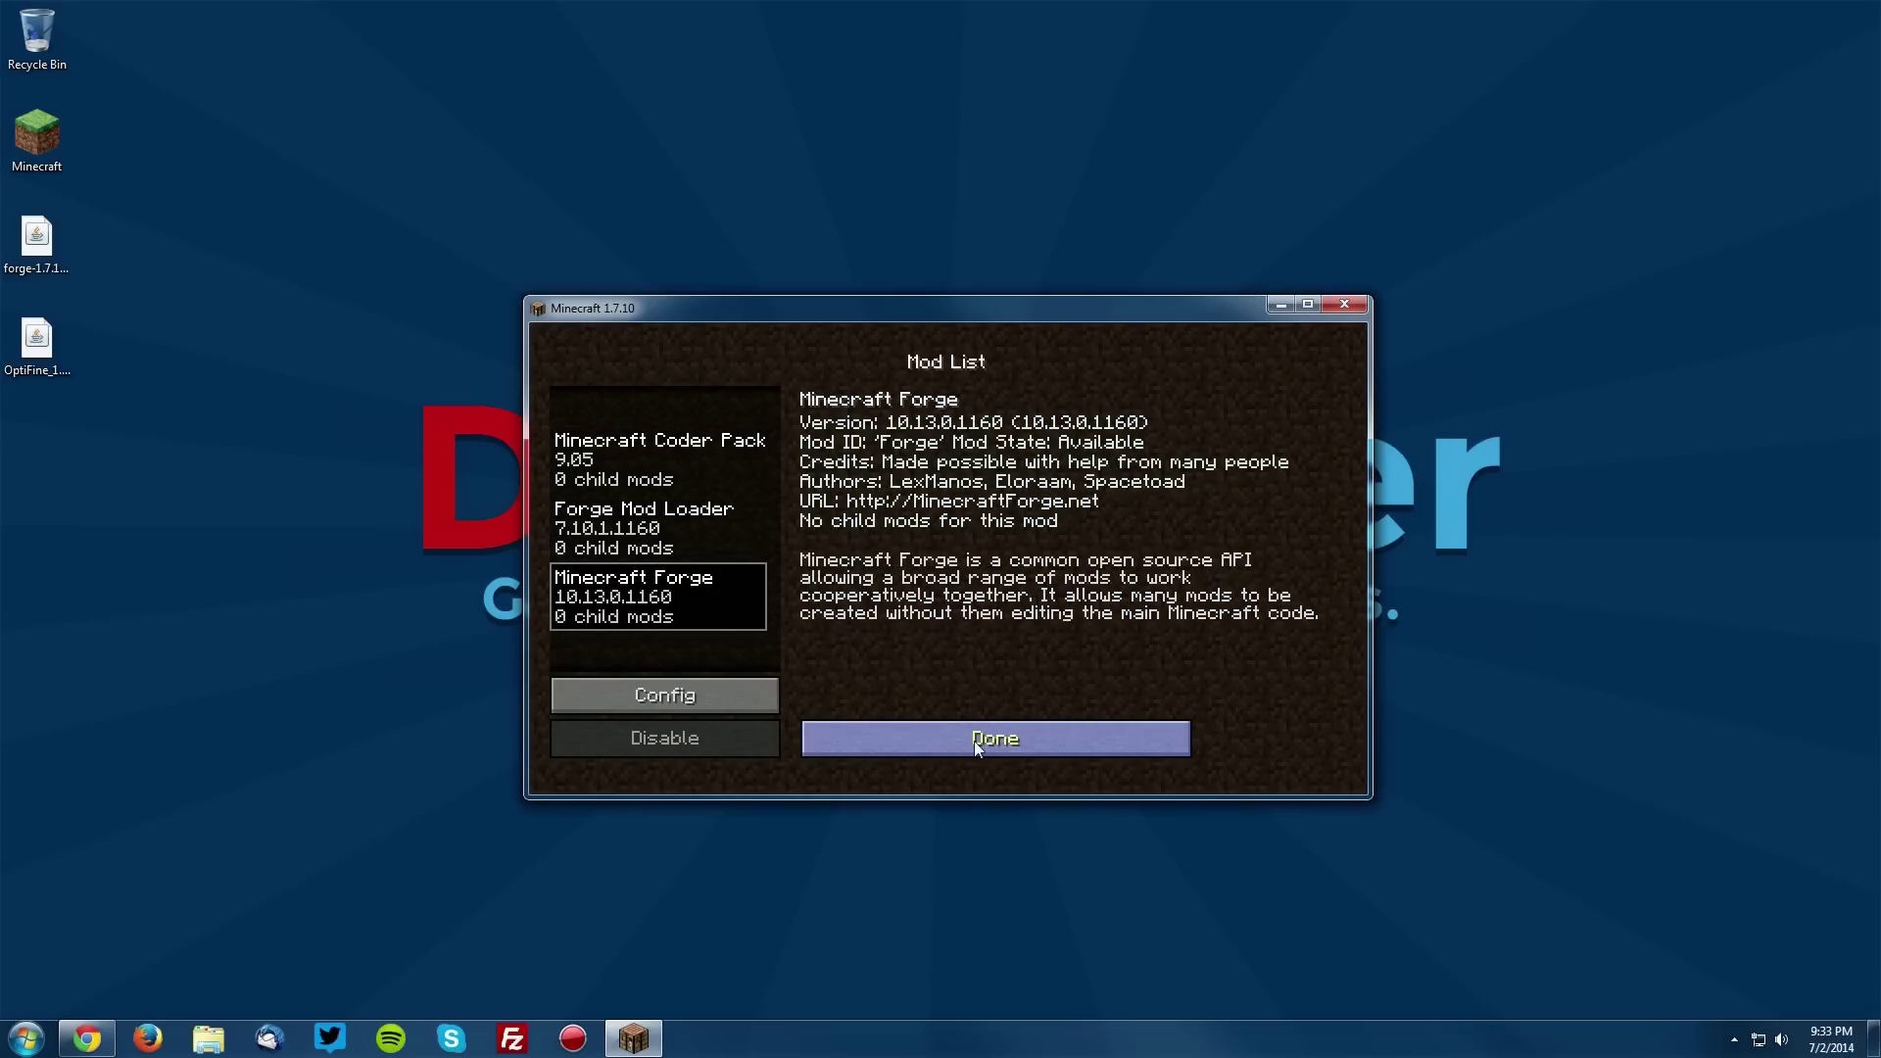
left_click(988, 742)
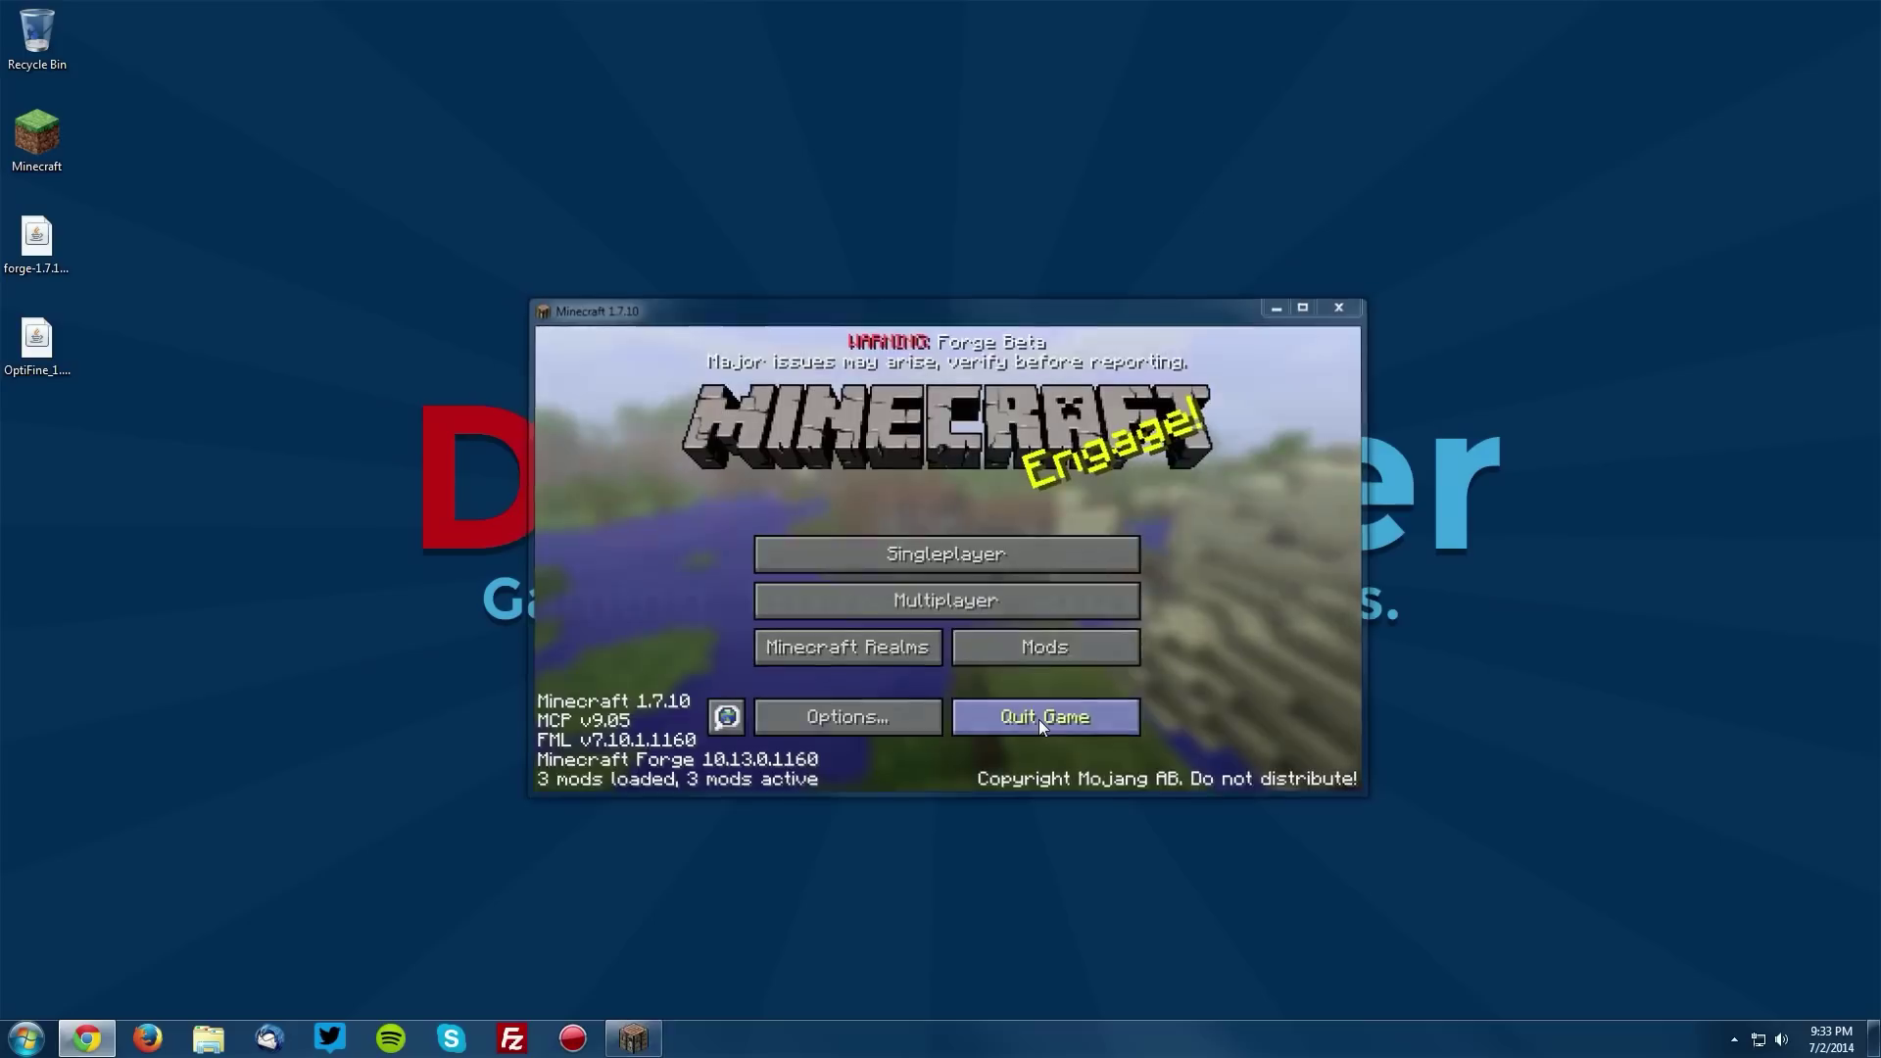
left_click(1041, 727)
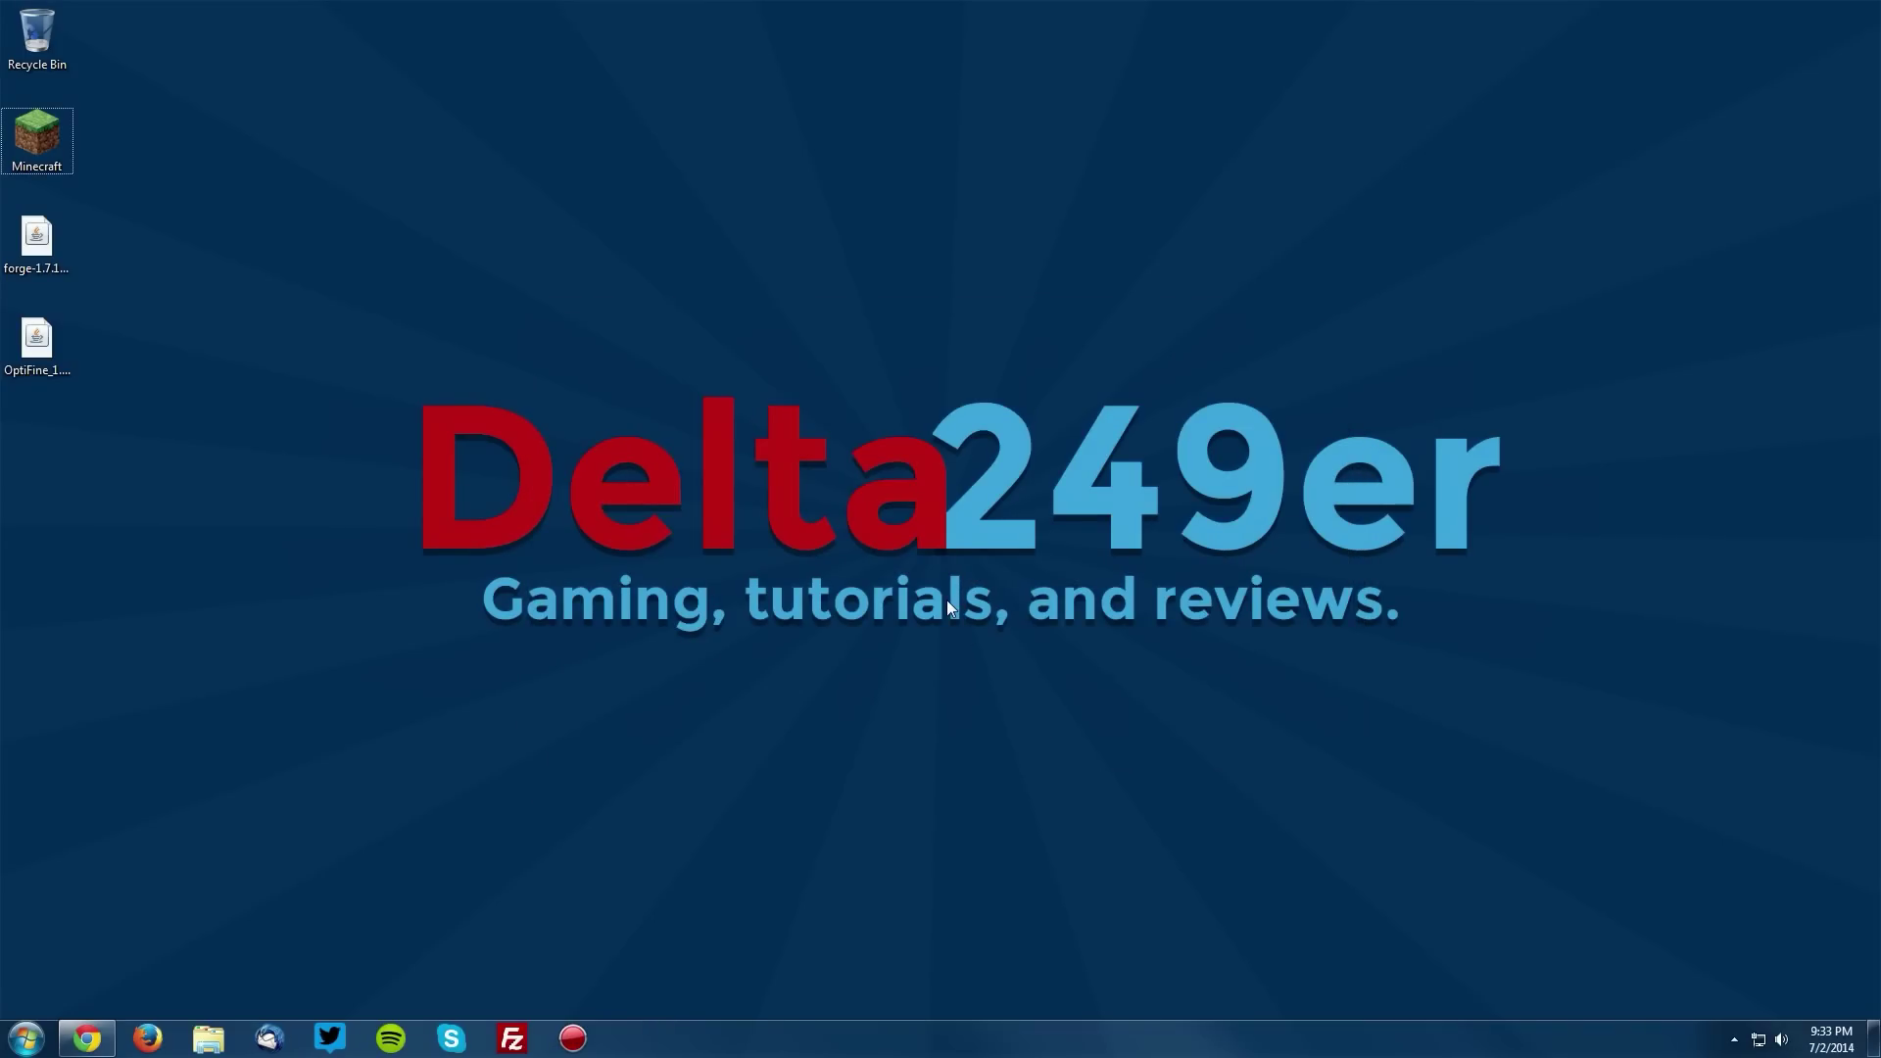
- Move OptiFine_1.7.10_HD_U_A2.jar from the Desktop into AppData .minecraft\mods, then close Explorer
key("super+r")
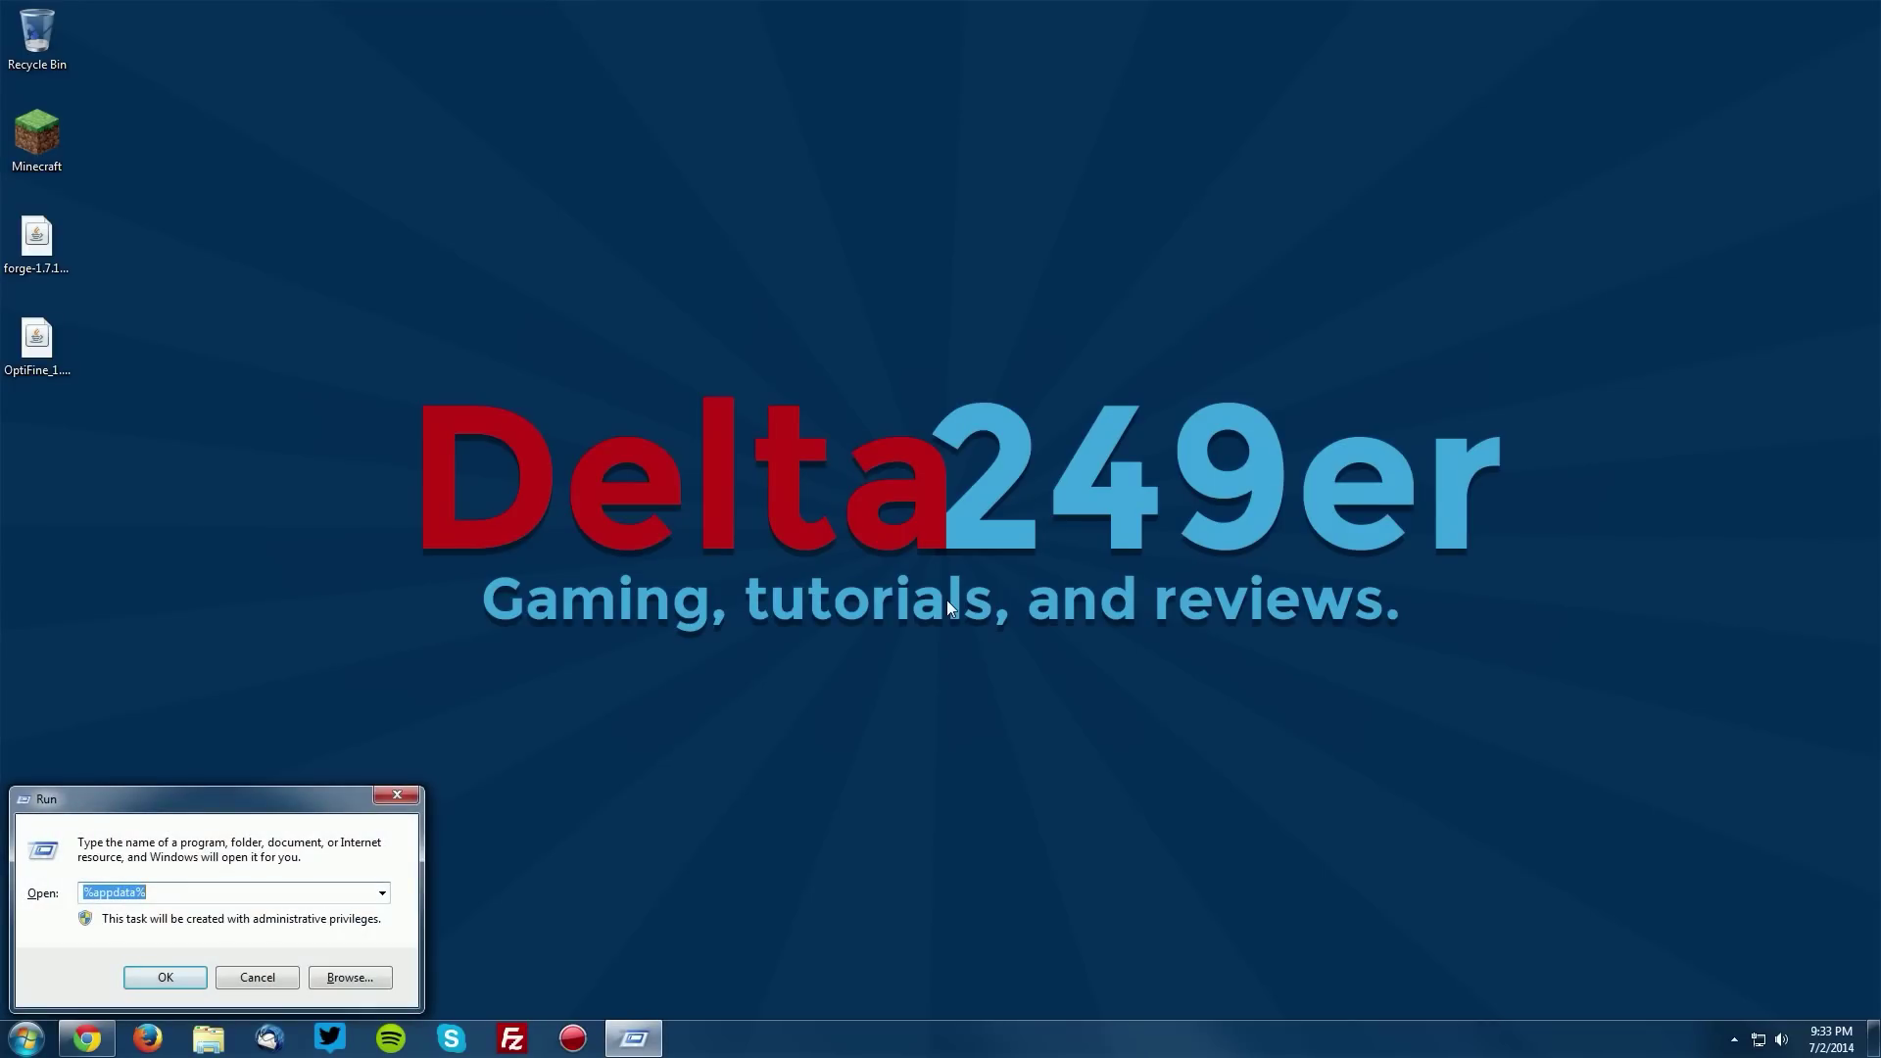
type("%")
type("pp")
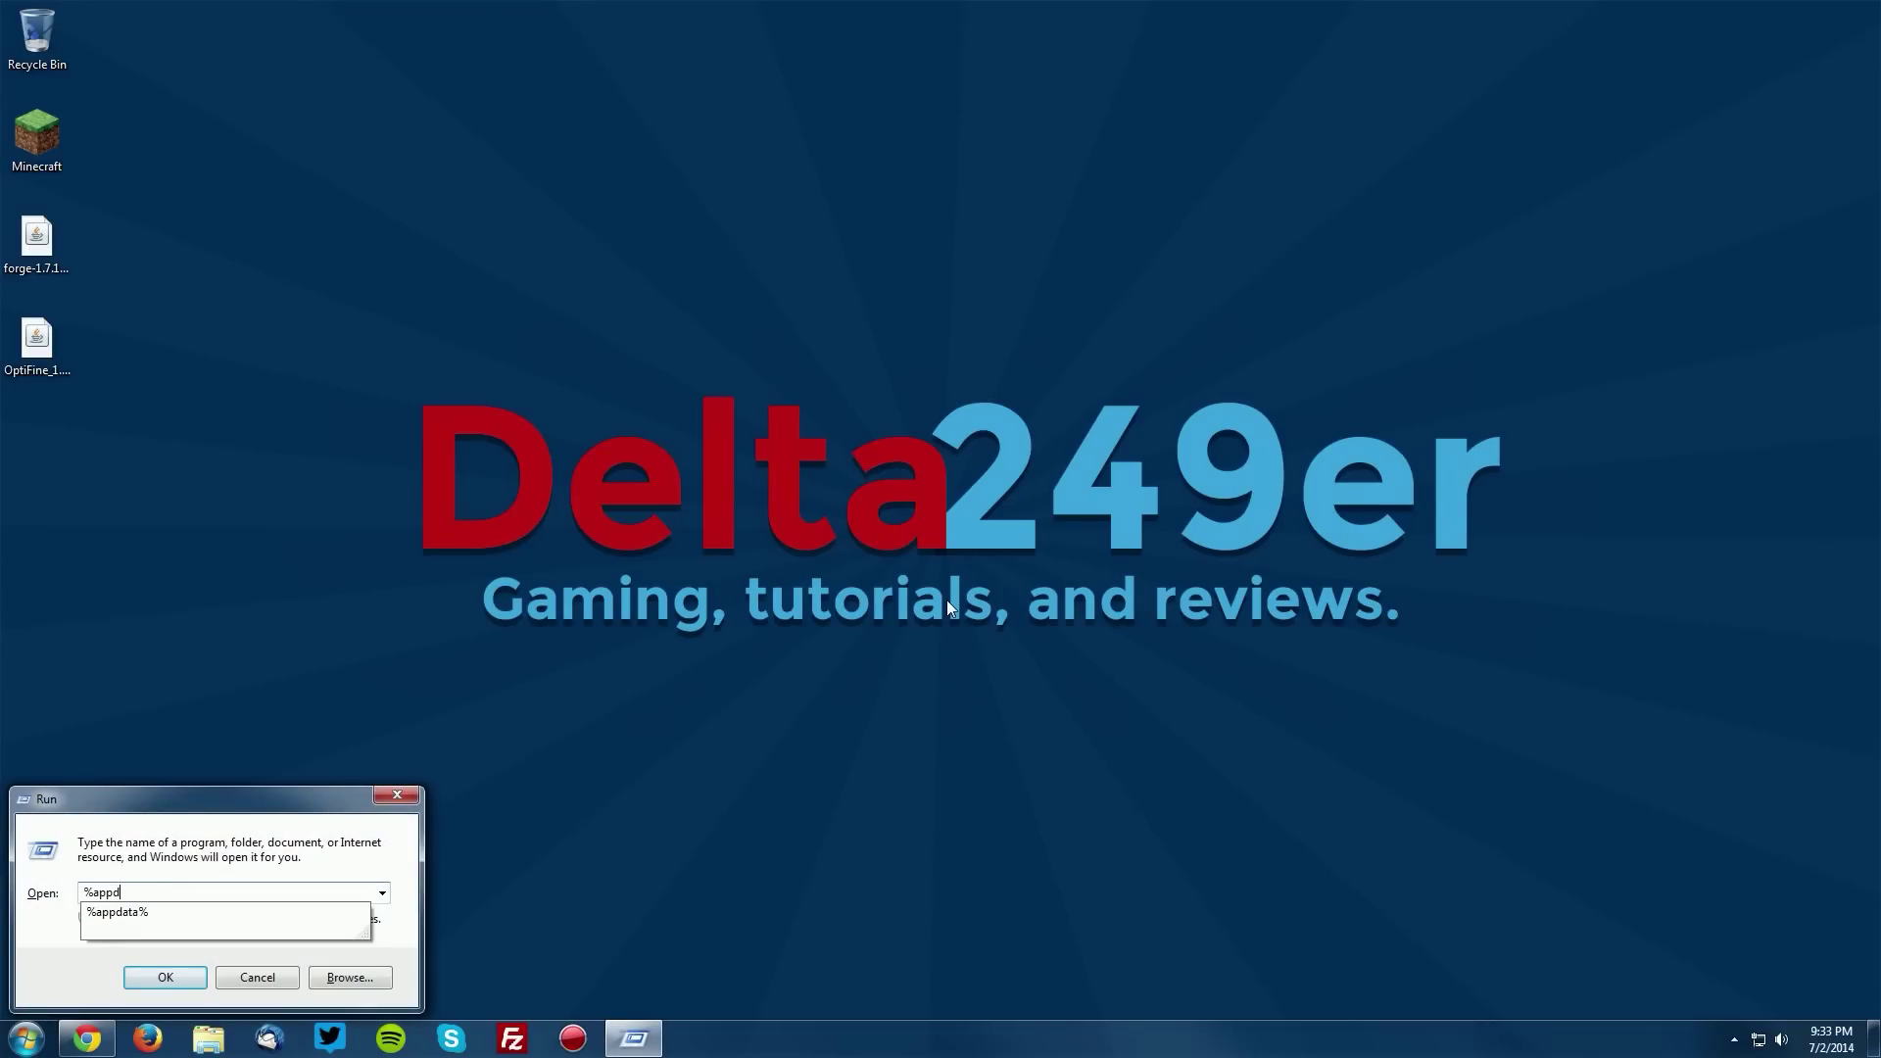
type("%")
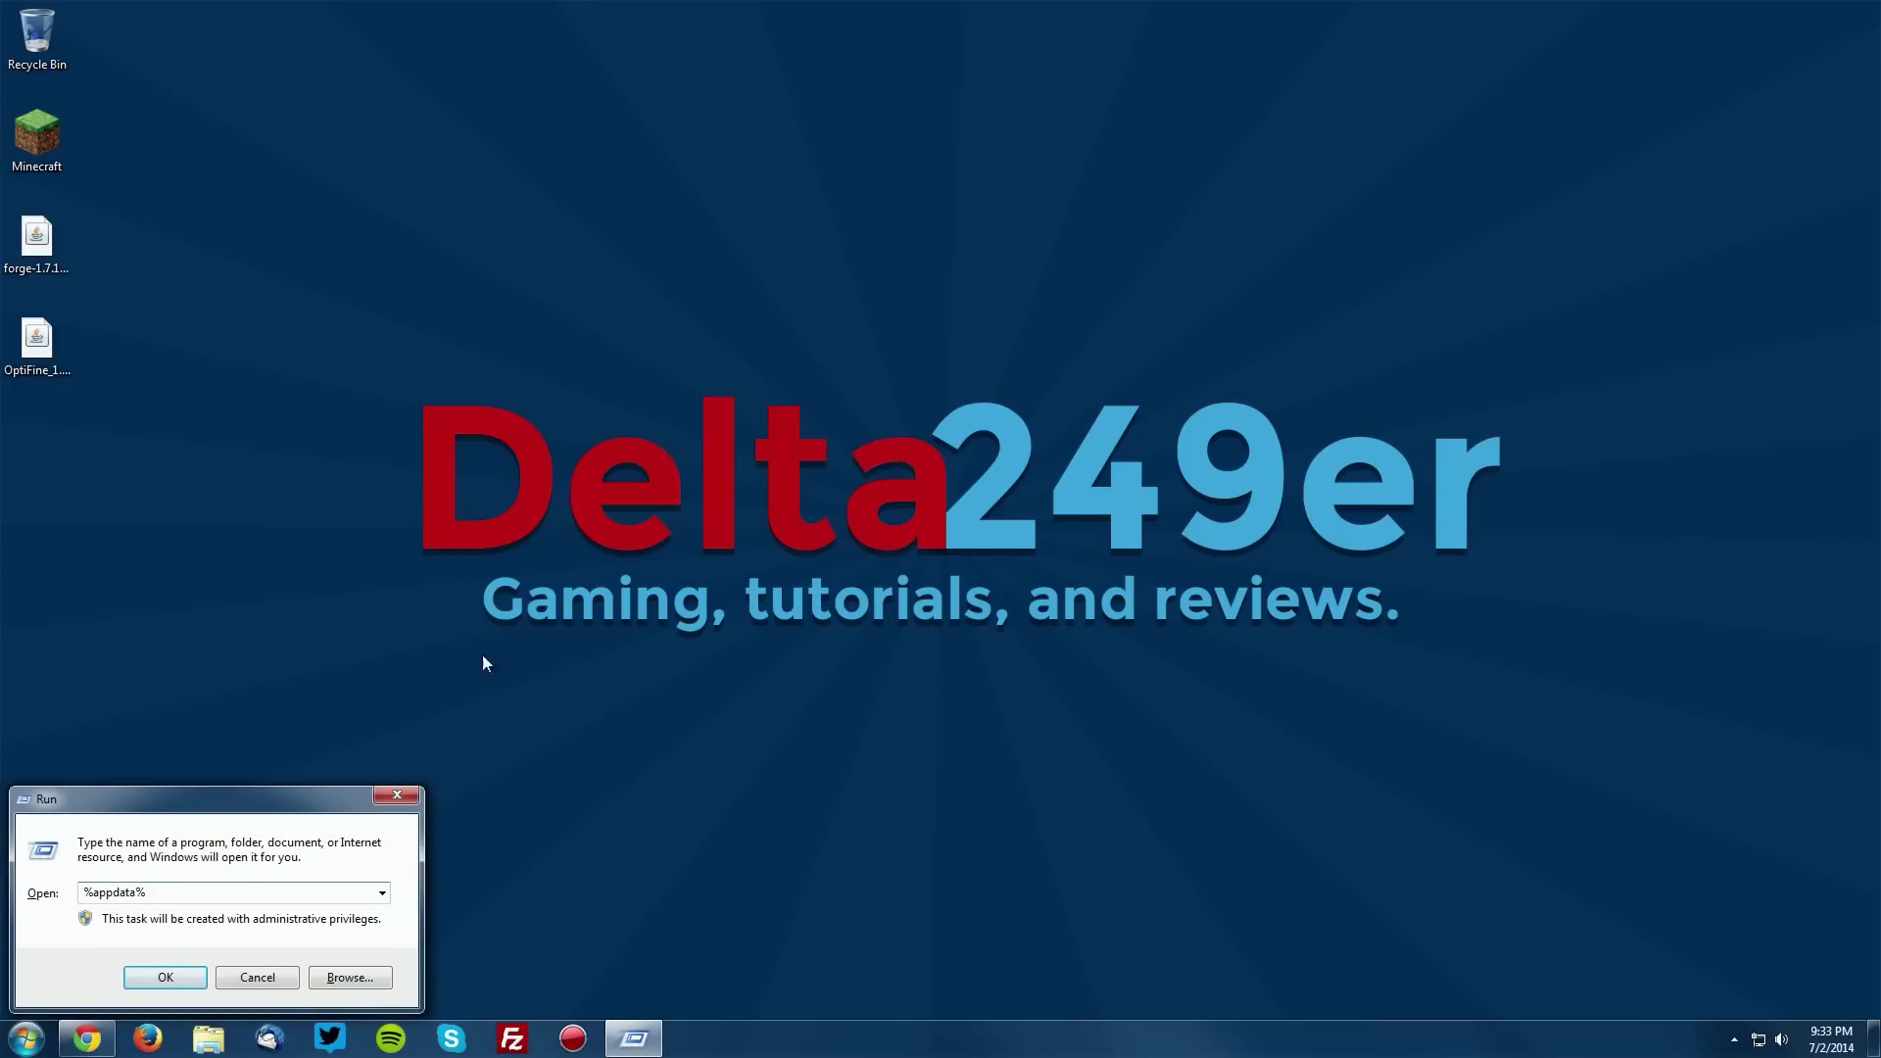
left_click(165, 975)
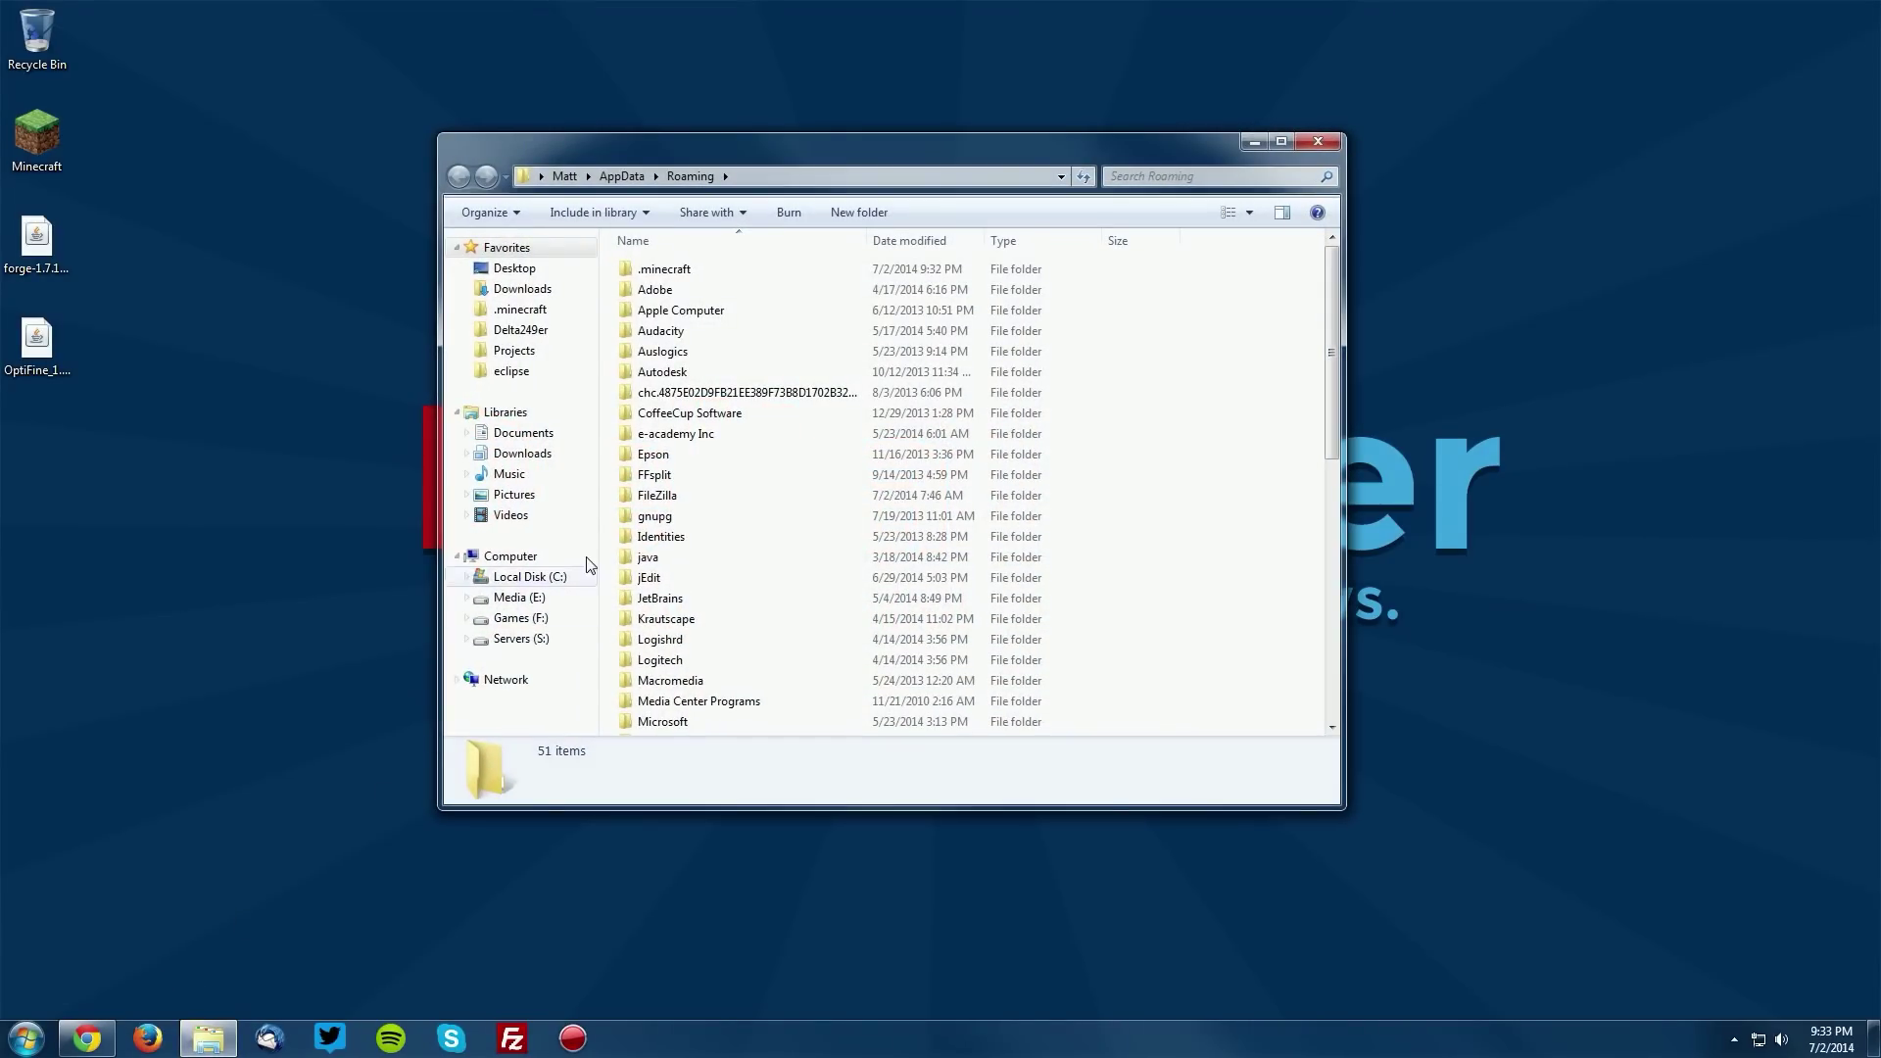
double_click(677, 269)
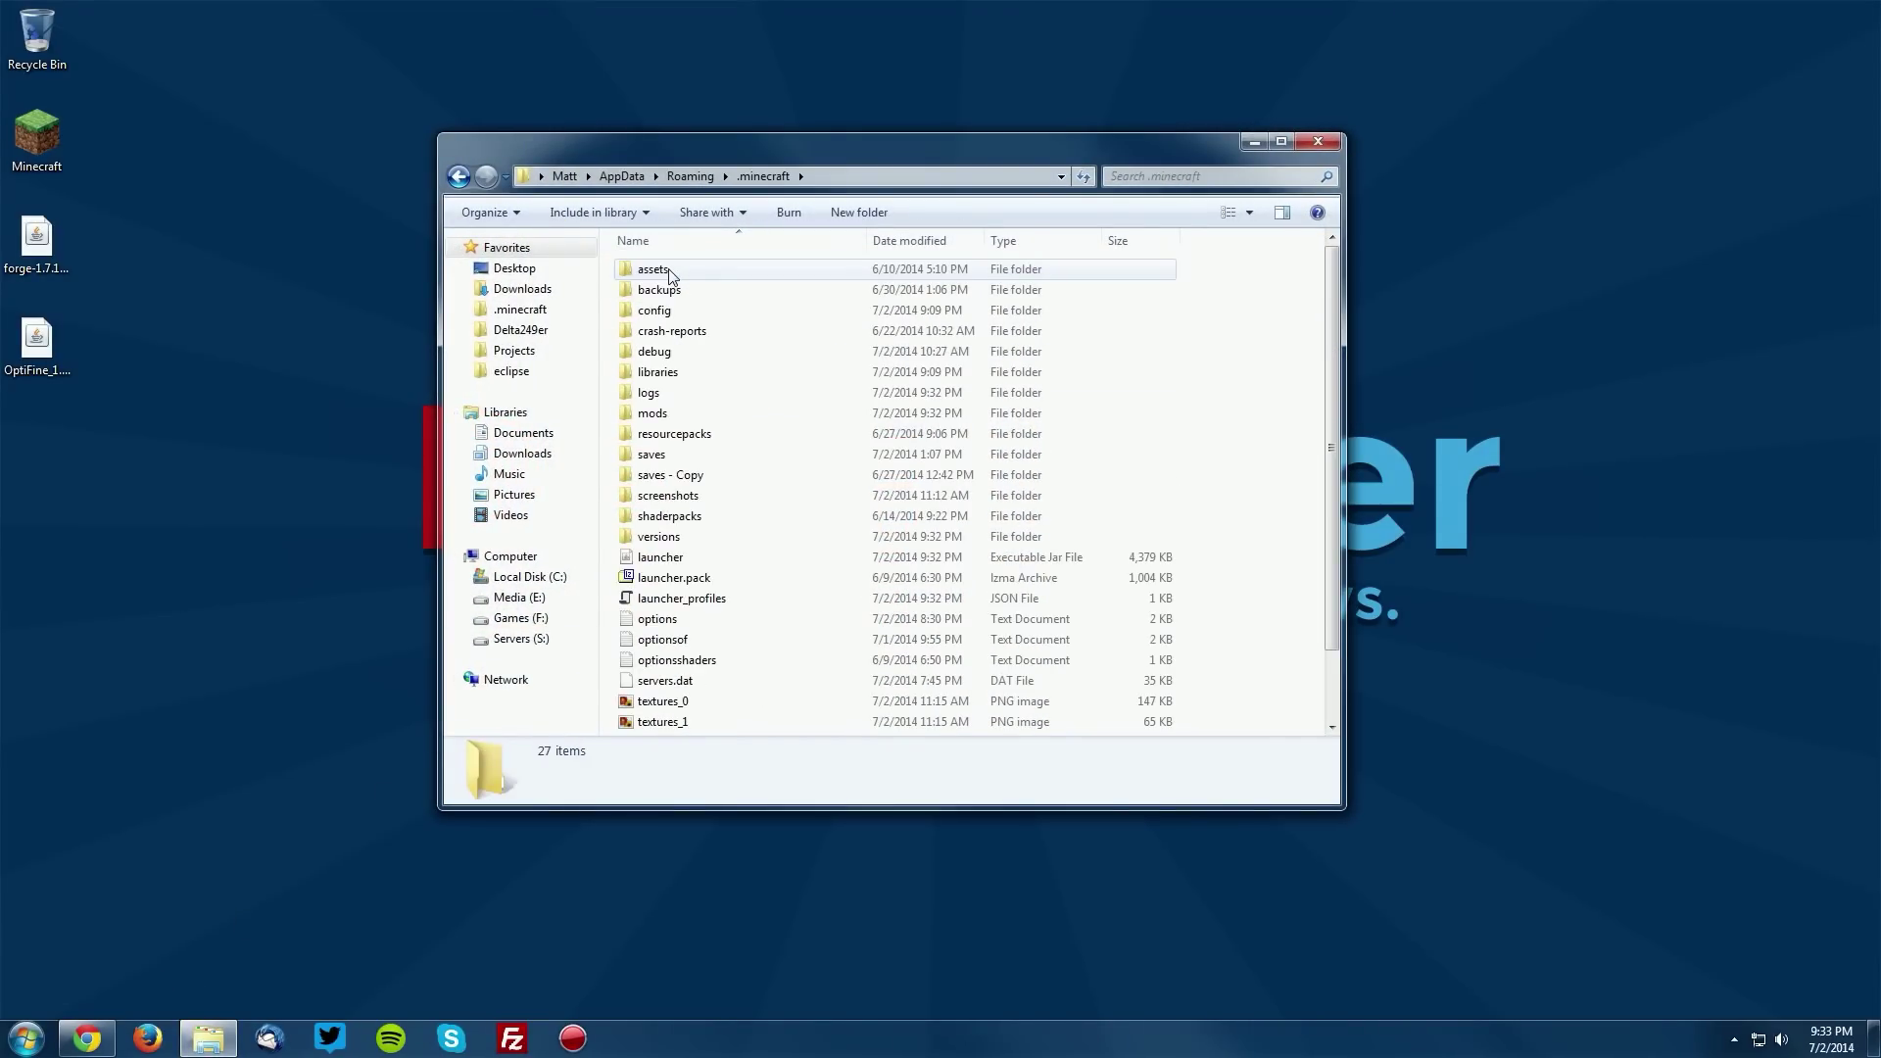
double_click(657, 413)
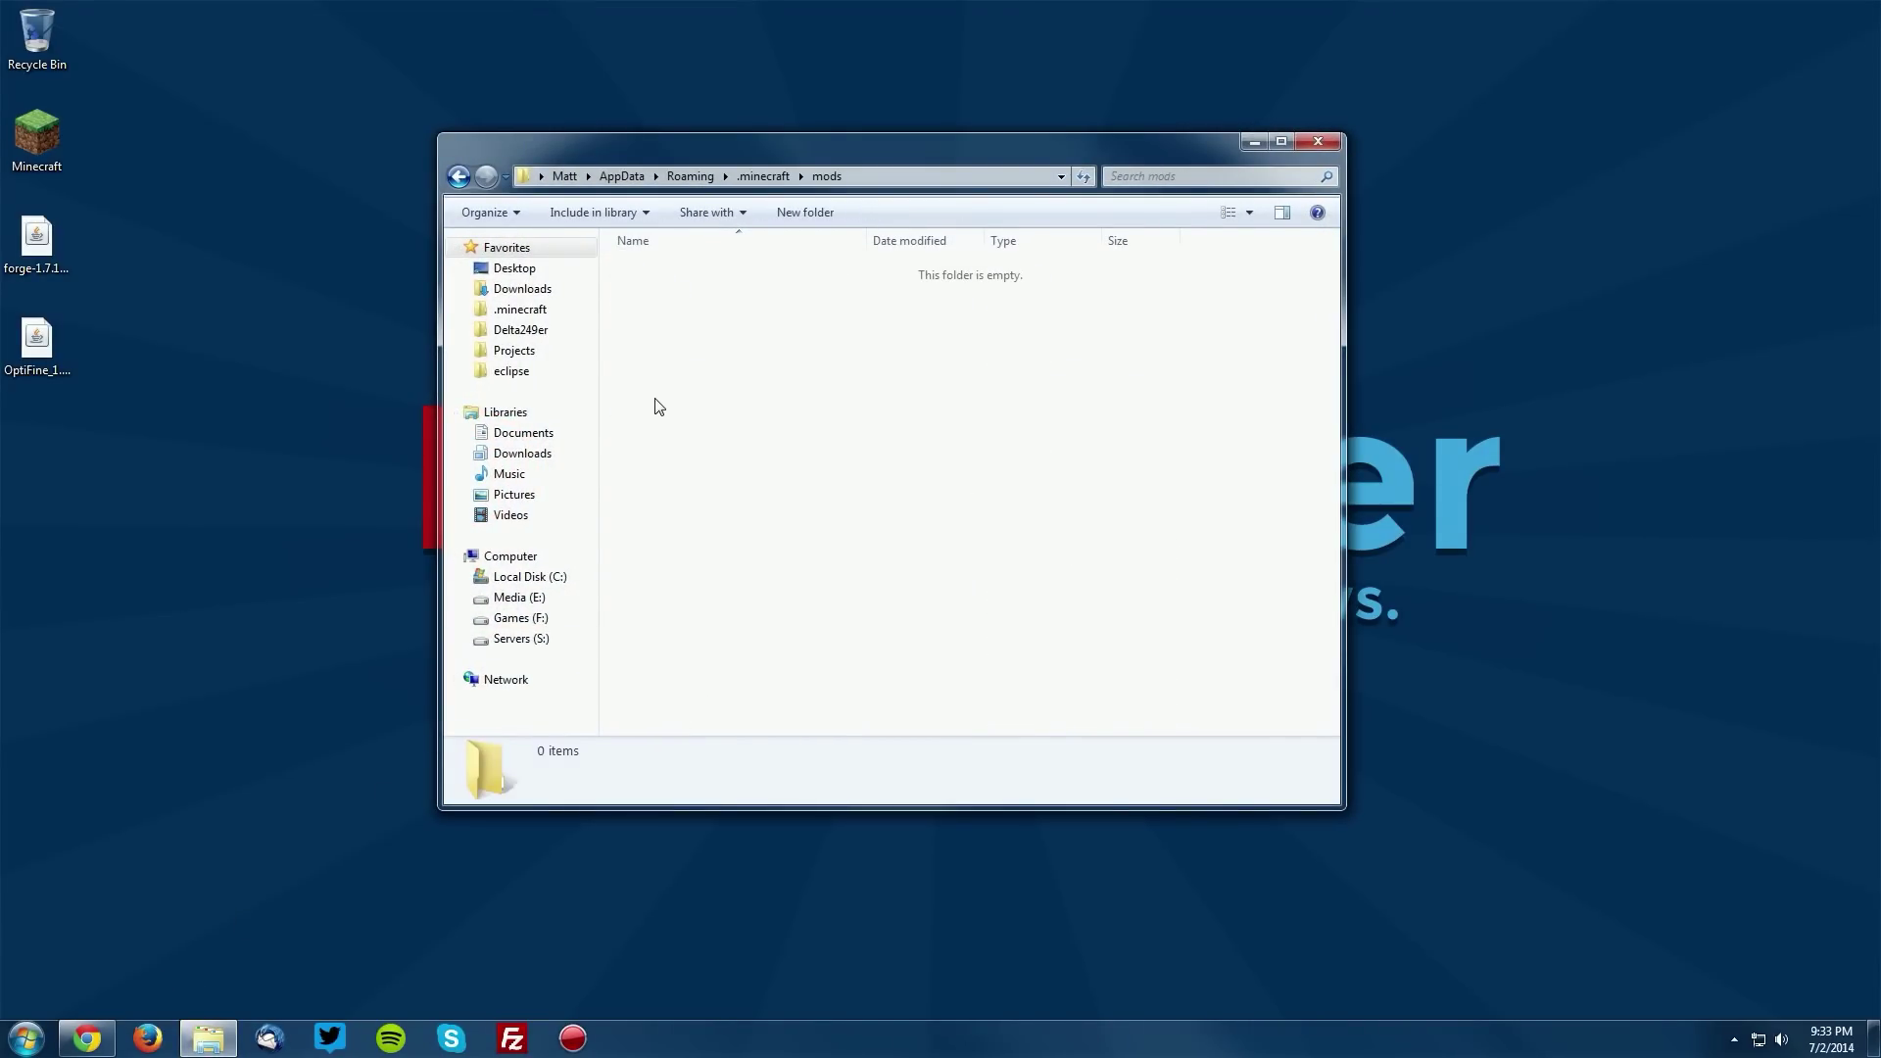
left_click_drag(39, 338, 797, 395)
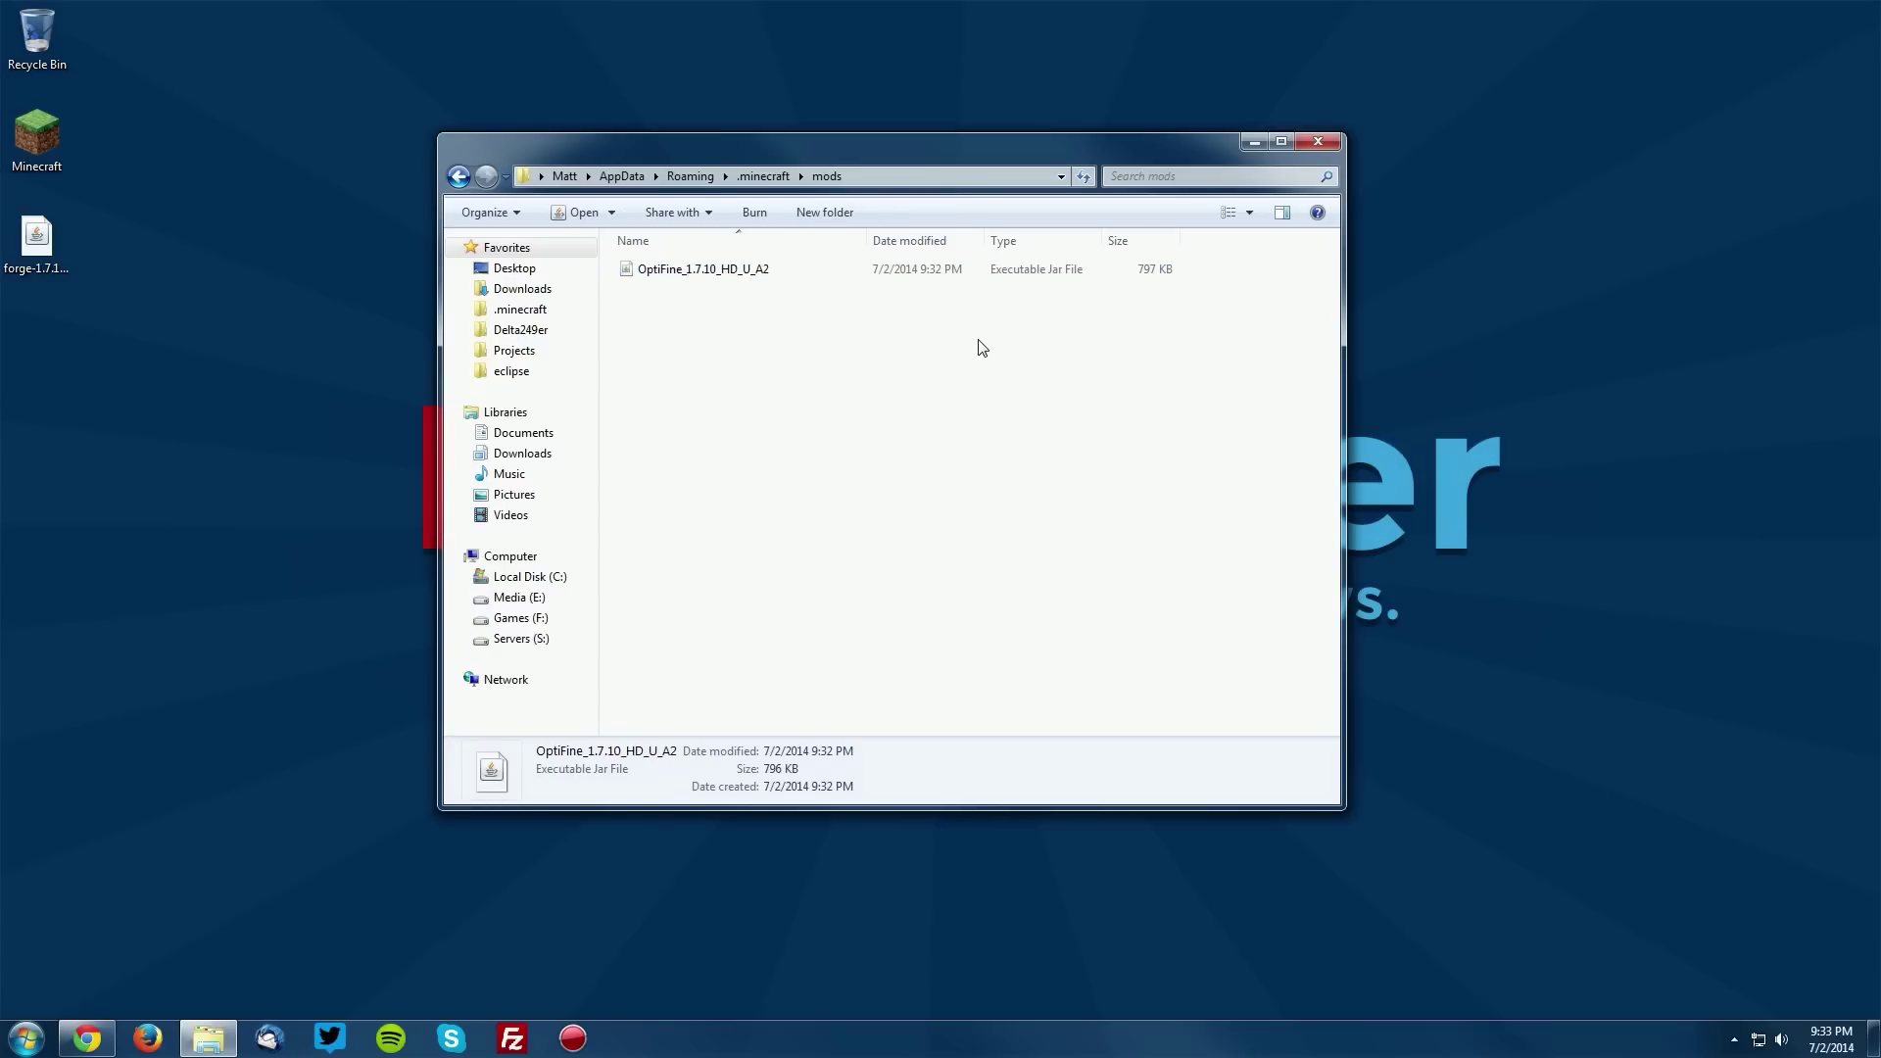
left_click(1318, 141)
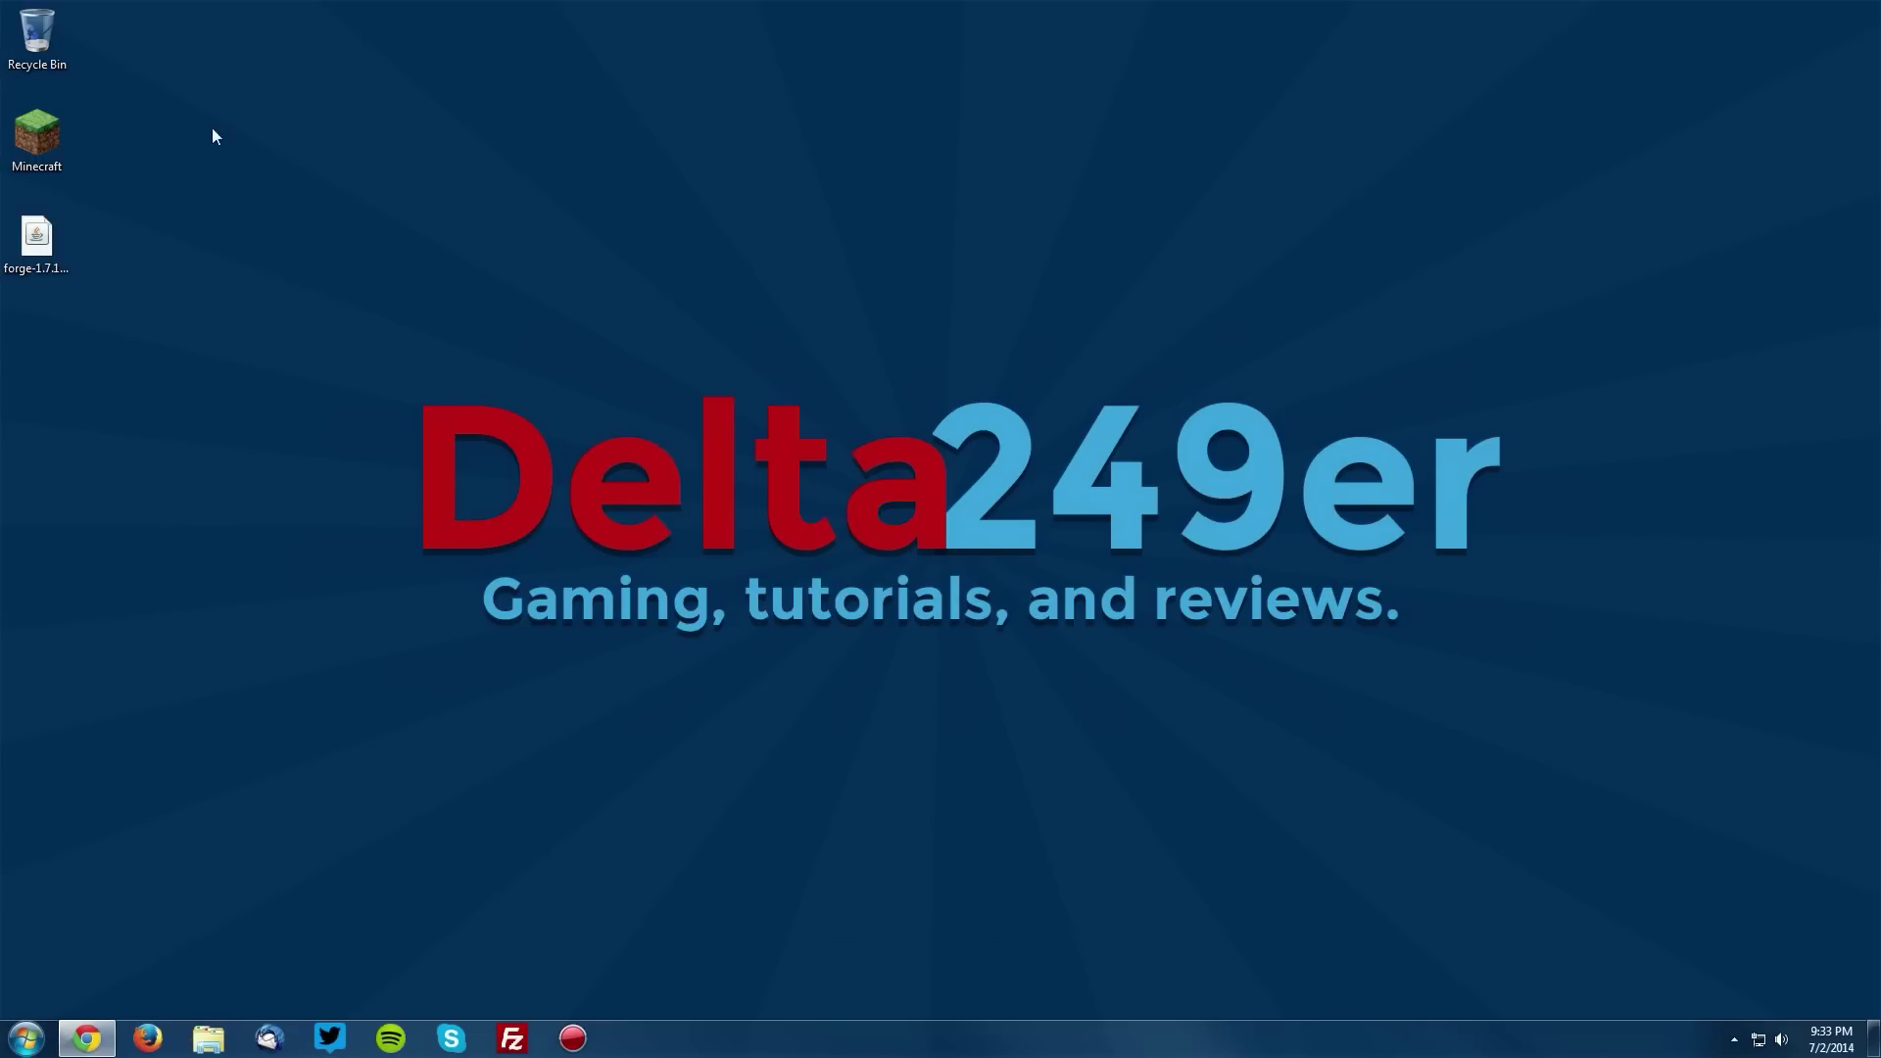
- Launch the Forge game and confirm Optifine appears in the Mods list
double_click(53, 139)
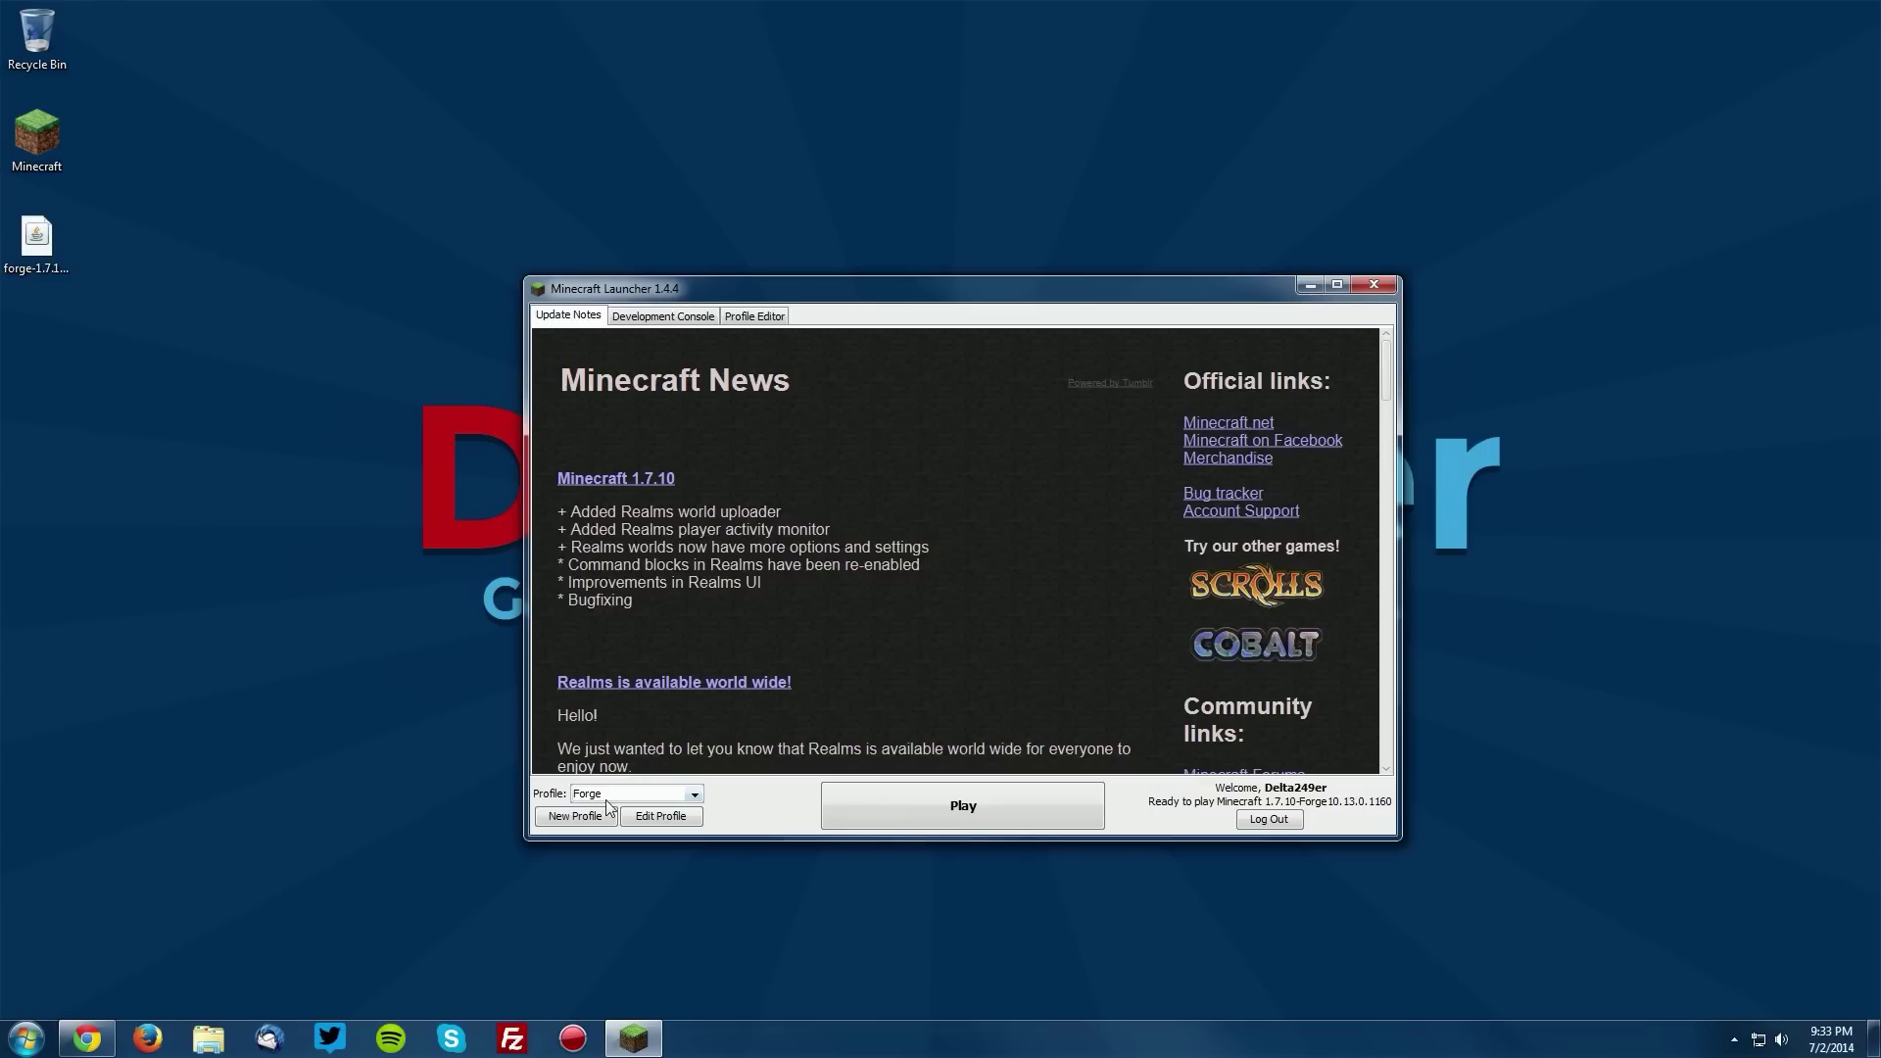
left_click(970, 805)
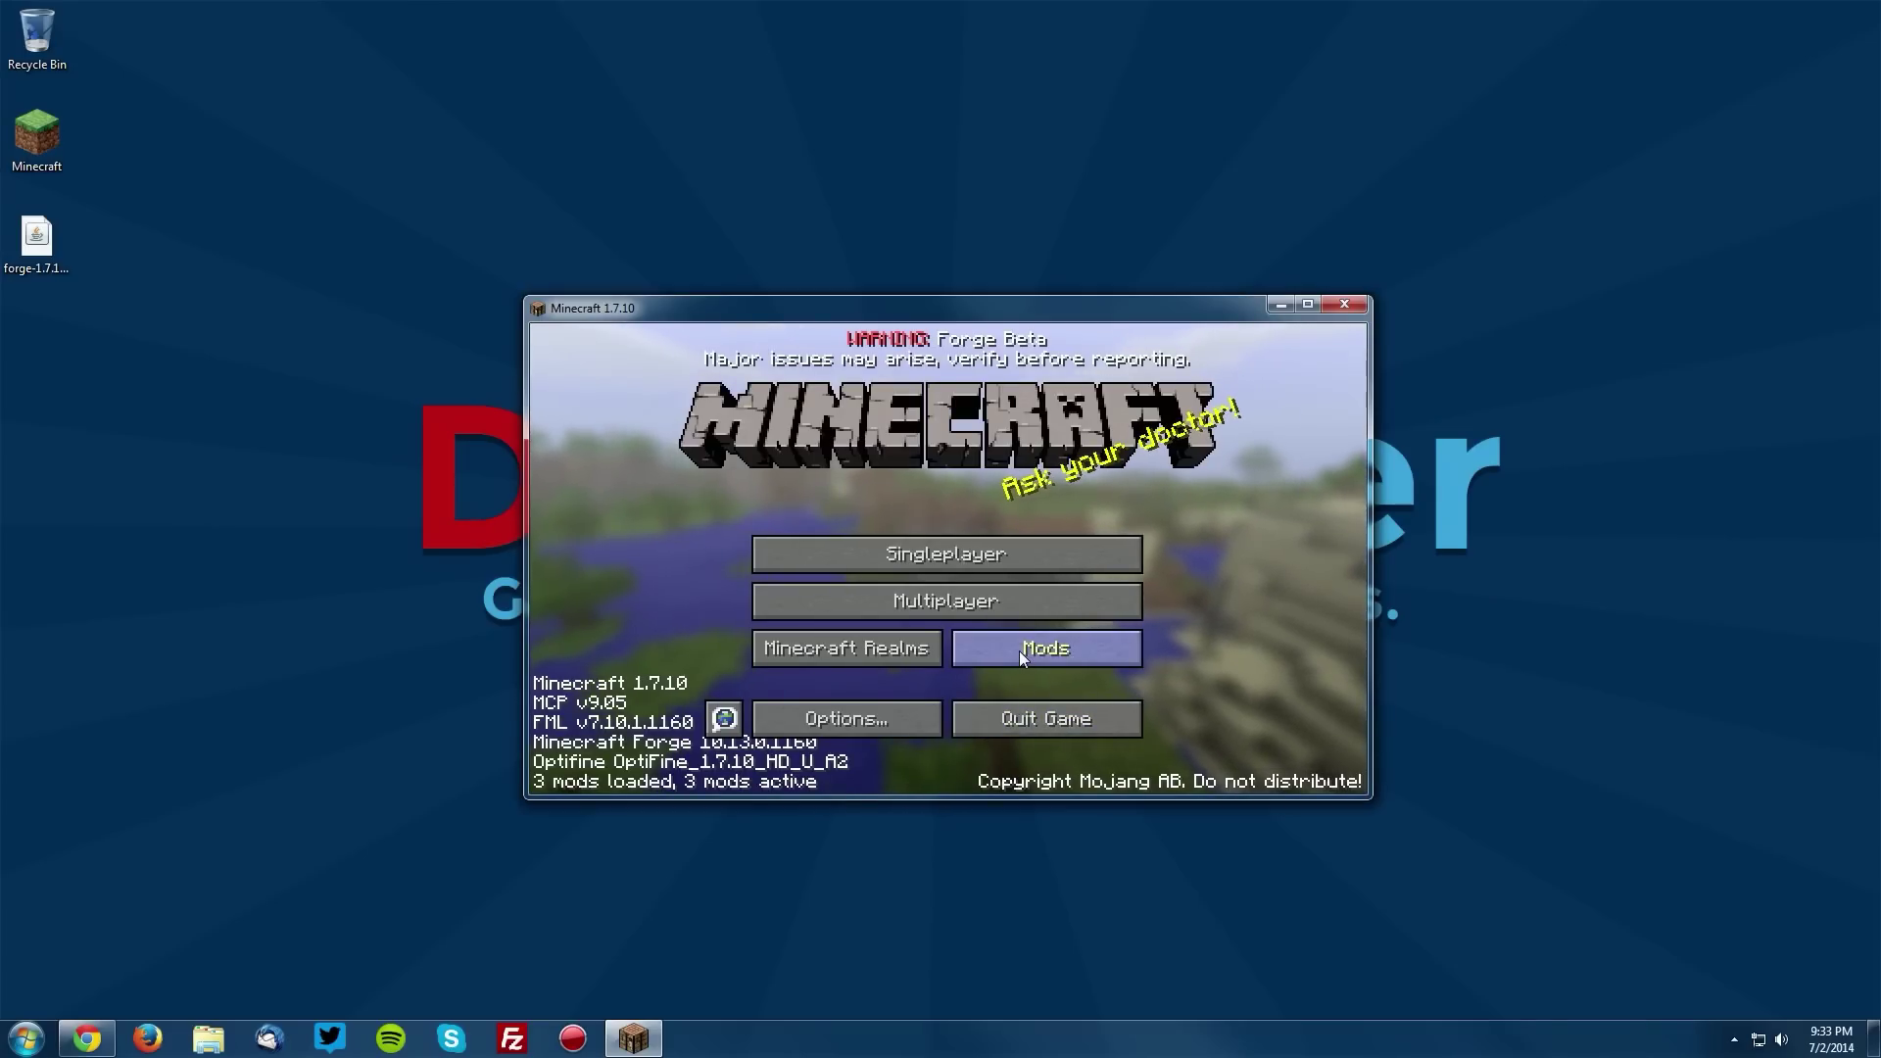
left_click(1022, 651)
left_click(588, 438)
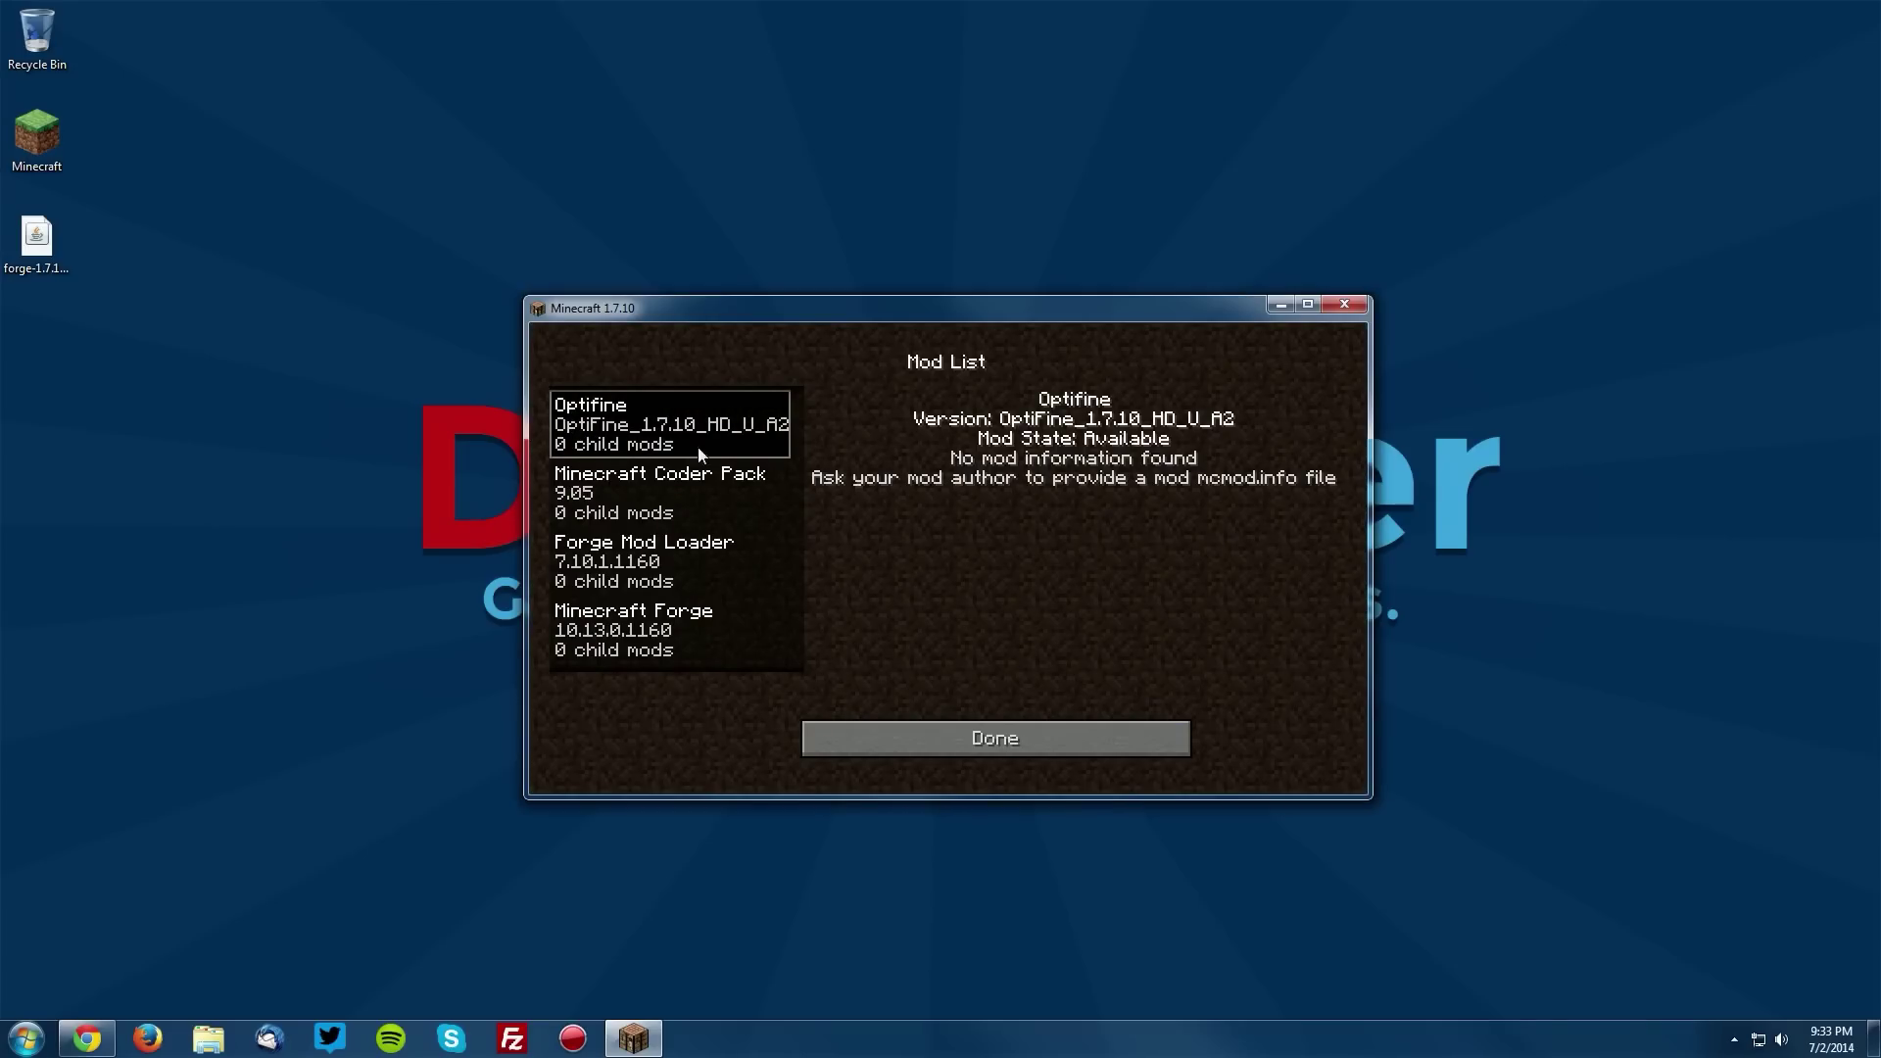
left_click(959, 741)
- Load the PirateIsland singleplayer world and show the F3 debug overlay
left_click(921, 551)
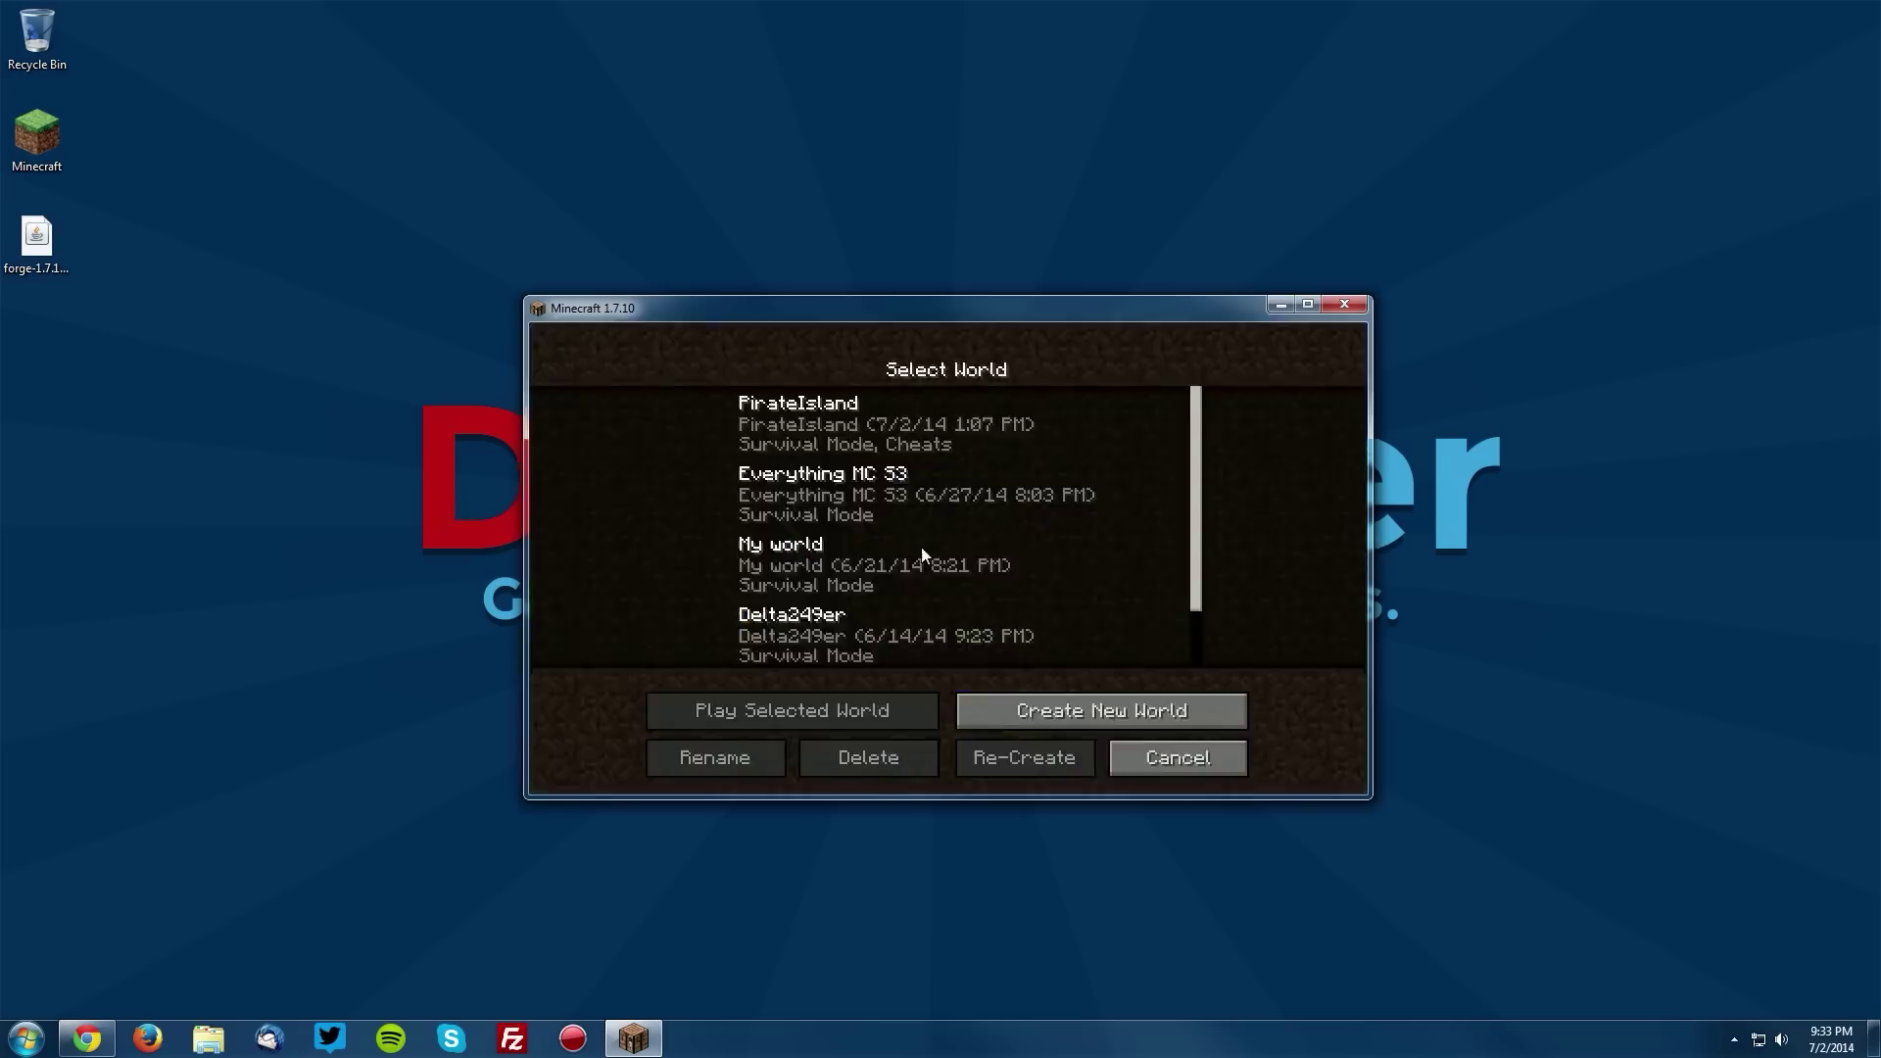
double_click(826, 425)
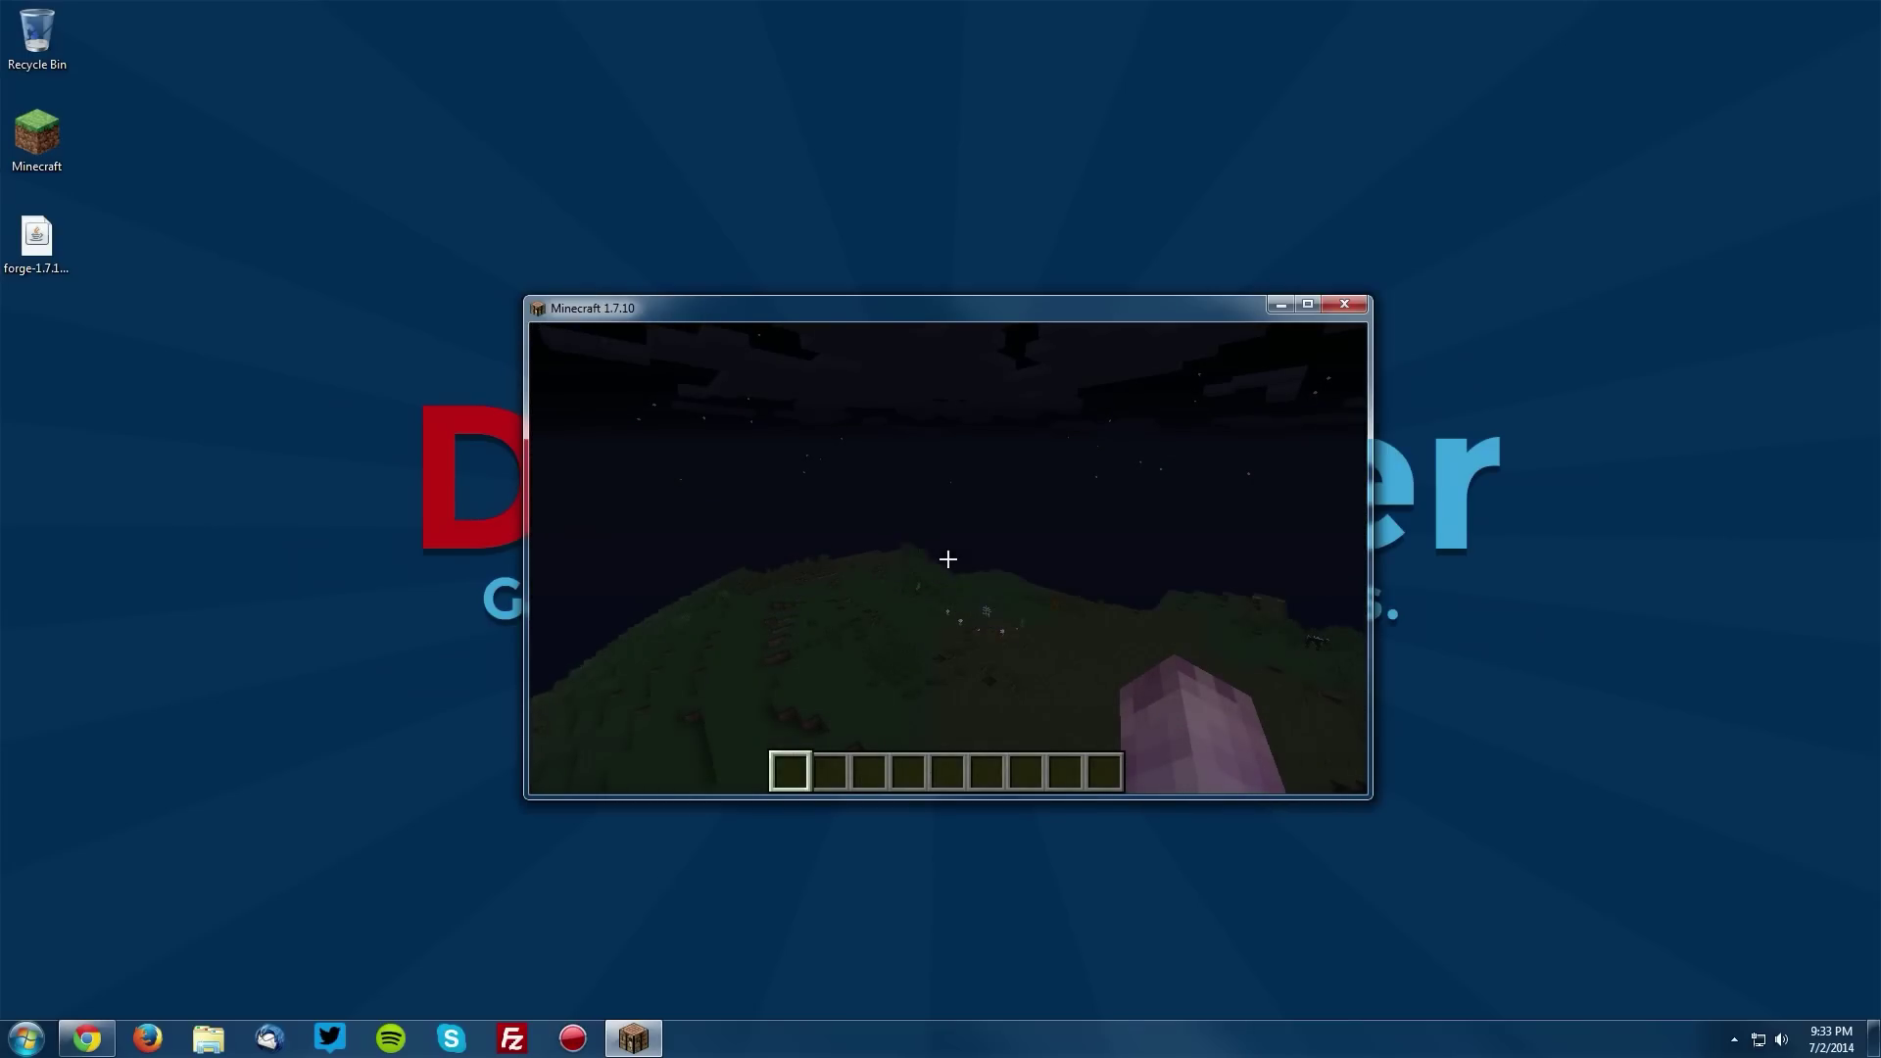
key("F3")
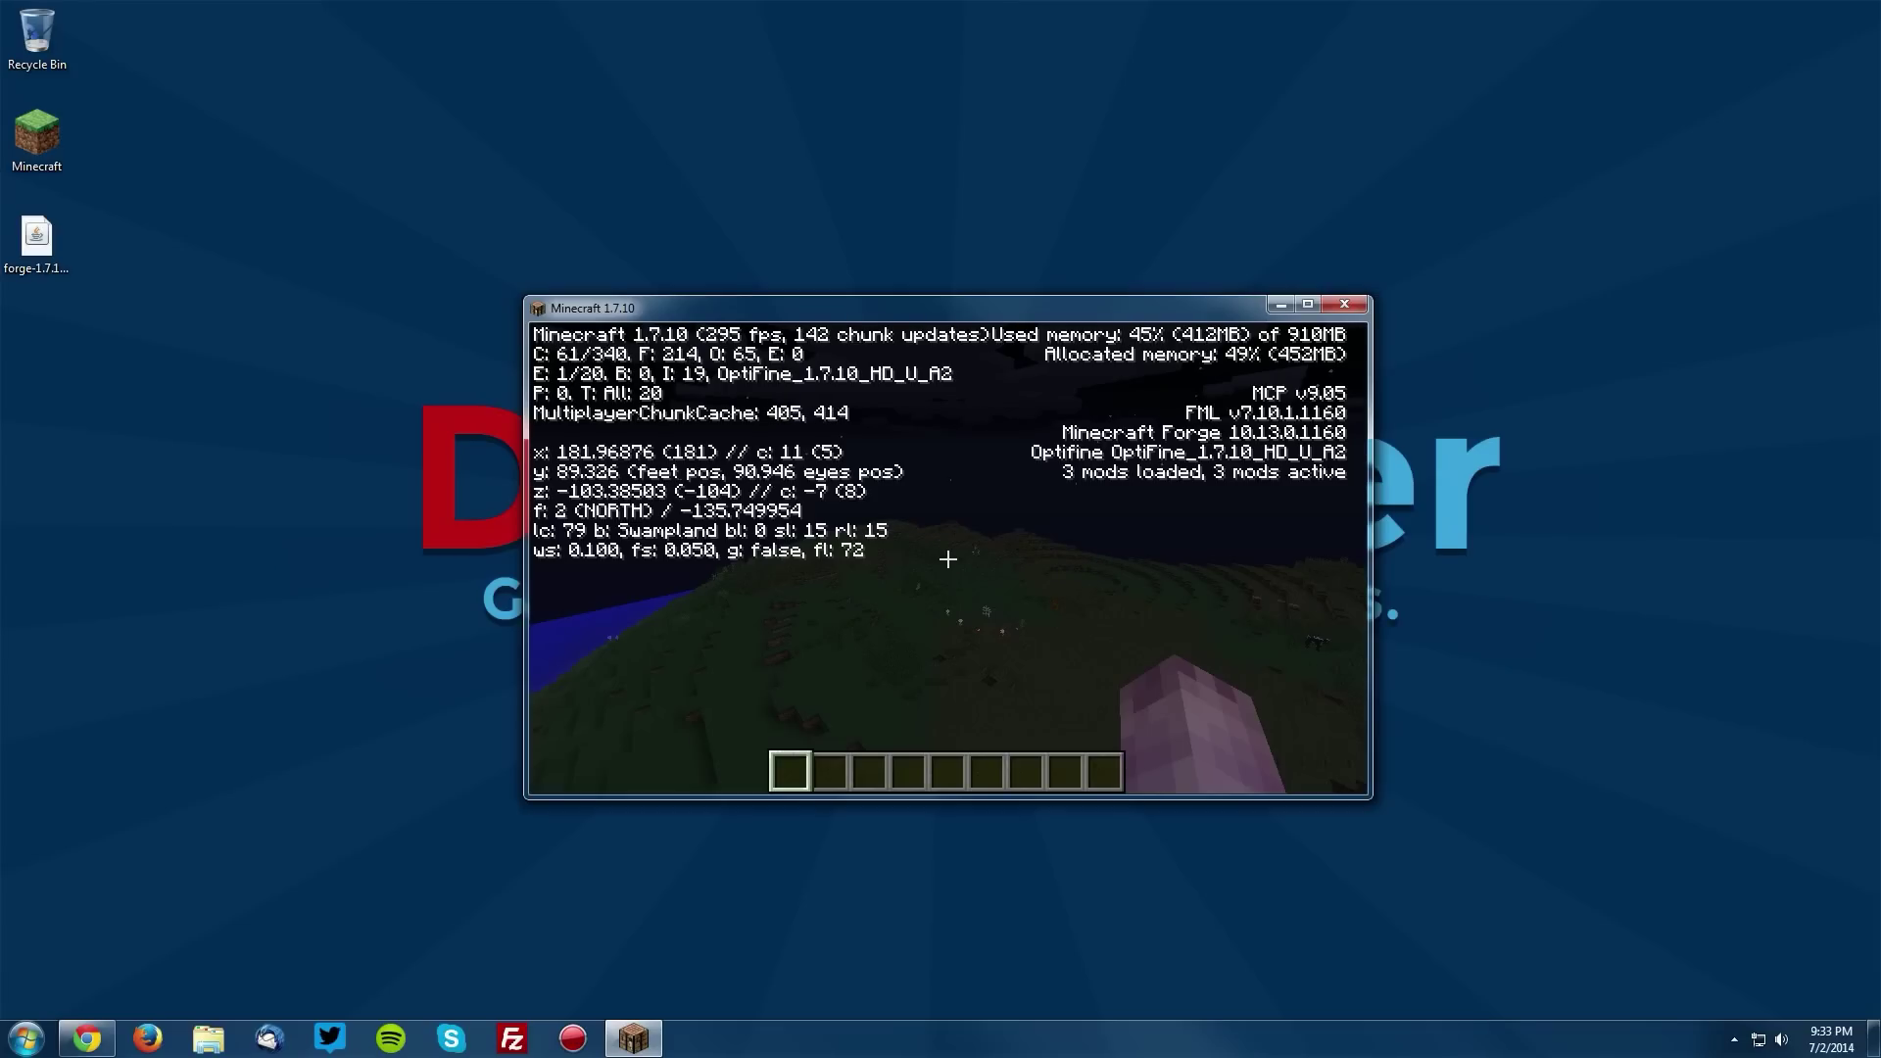